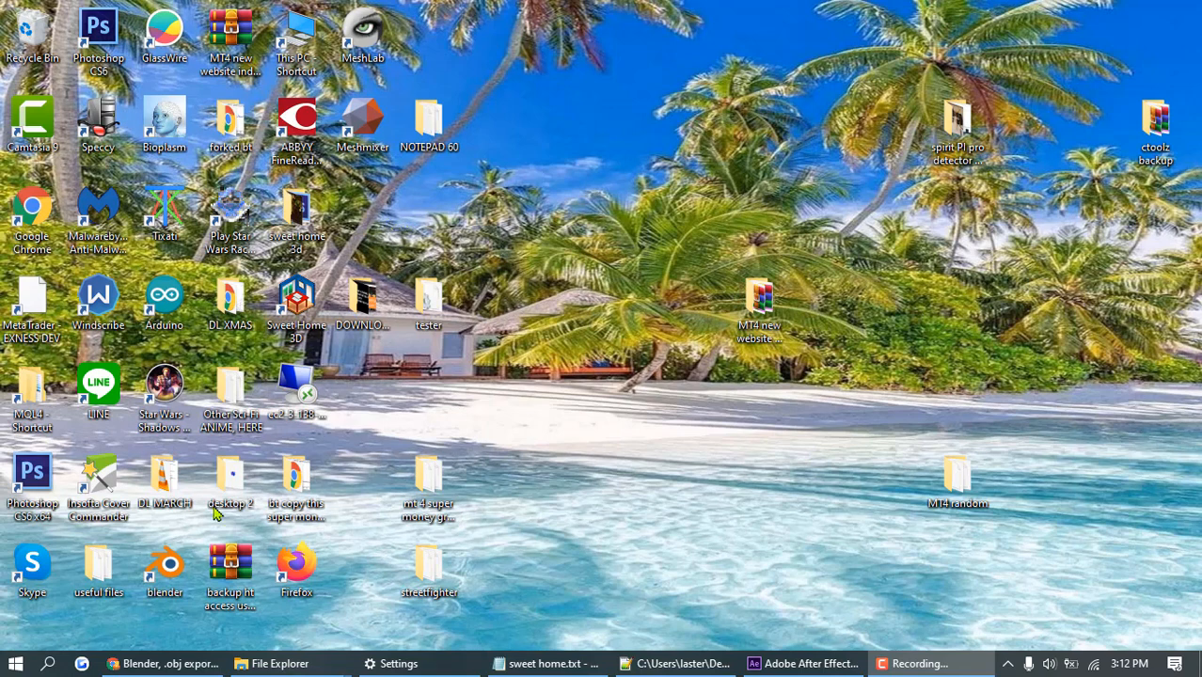
- Launch Blender, dismiss the splash screen and delete the default cube from the scene
double_click(188, 591)
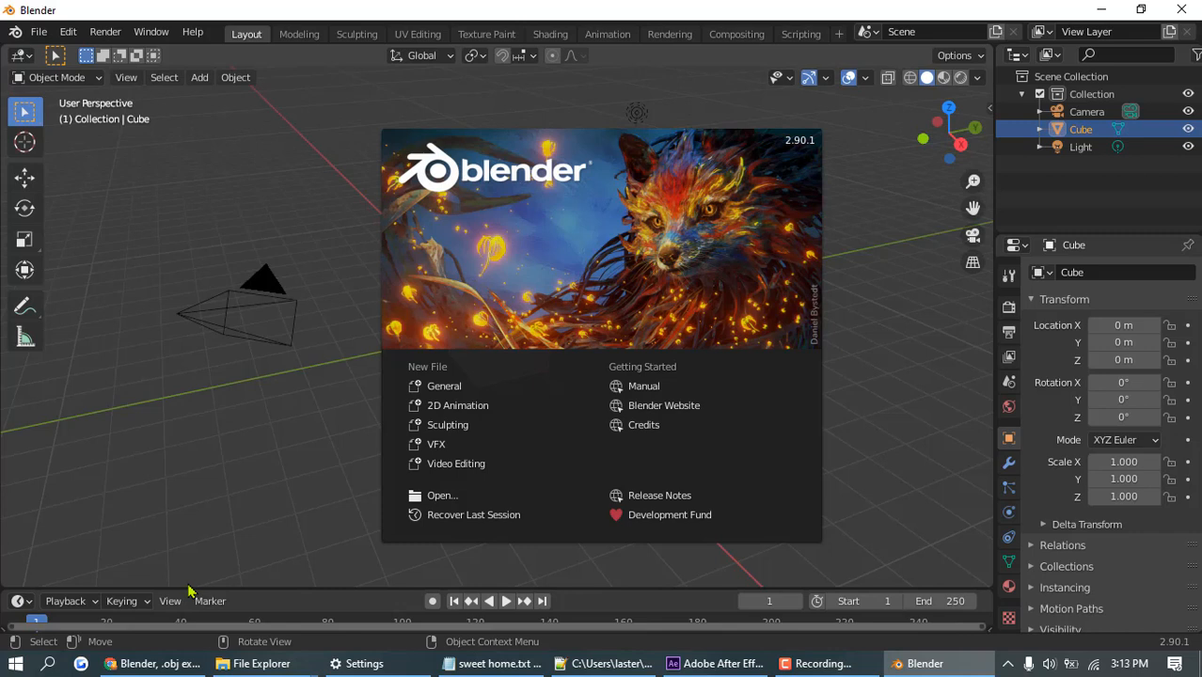
click(863, 181)
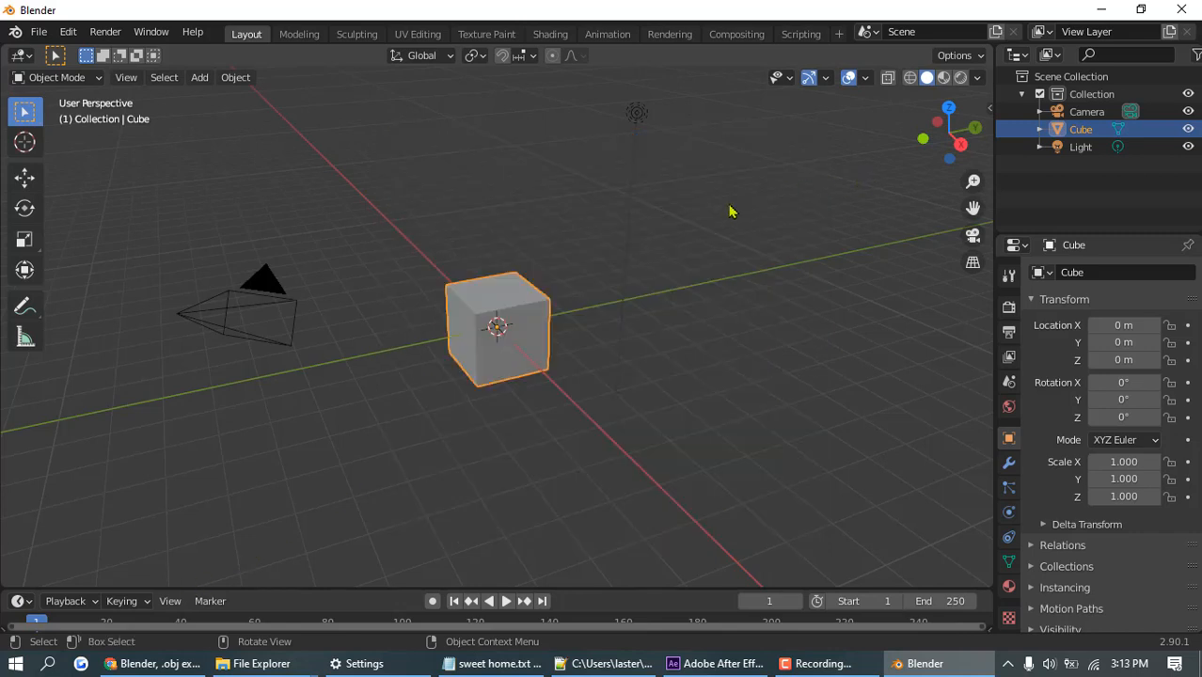
right_click(521, 329)
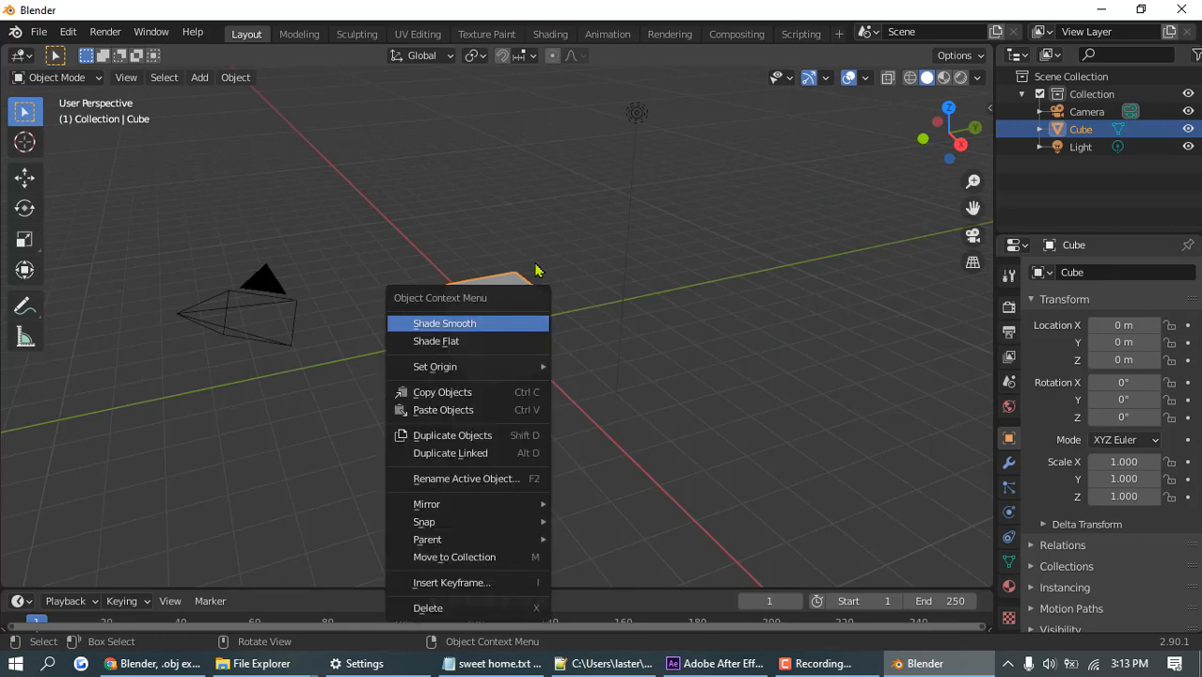
click(634, 244)
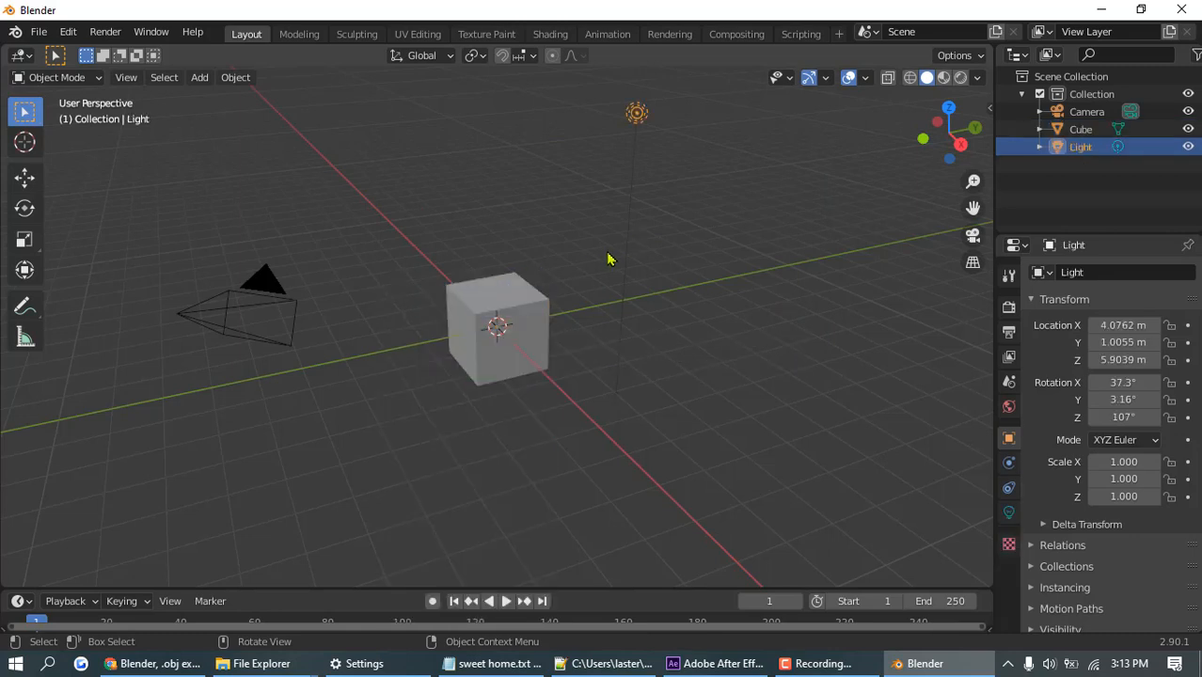
click(496, 331)
key(Delete)
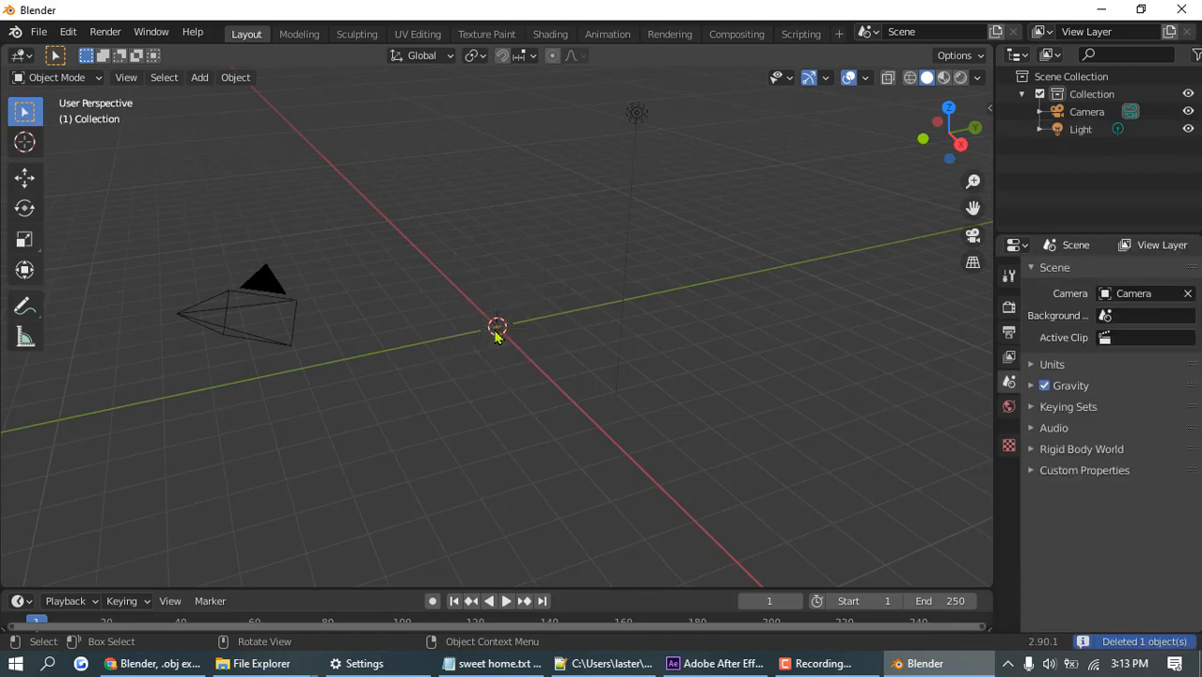
- Import the glTF 2.0 file "paint 3d demo model.glb" from the "sweet home 3d" folder
click(31, 36)
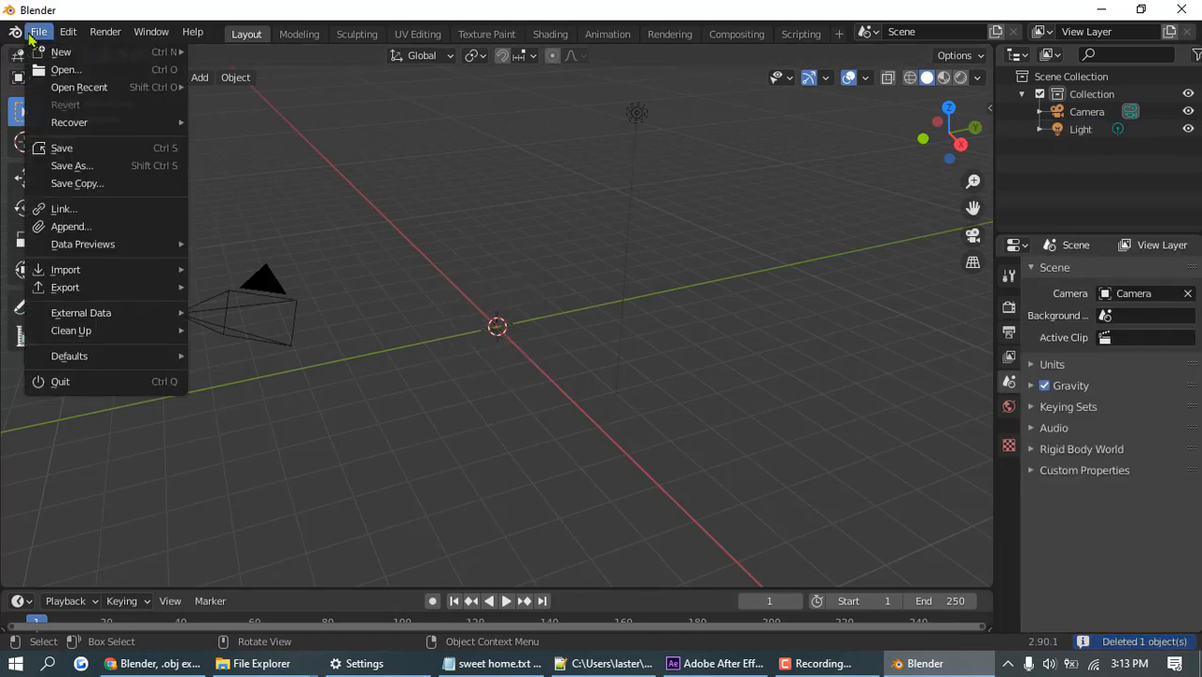
mouse_move(115, 273)
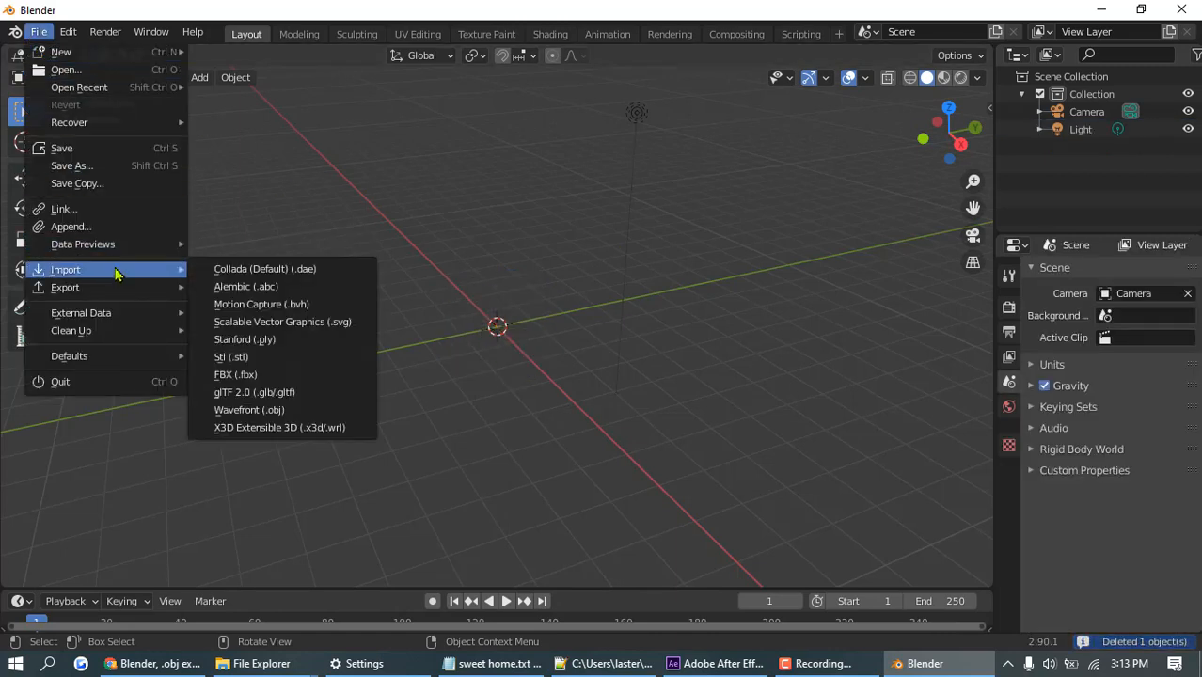
click(286, 393)
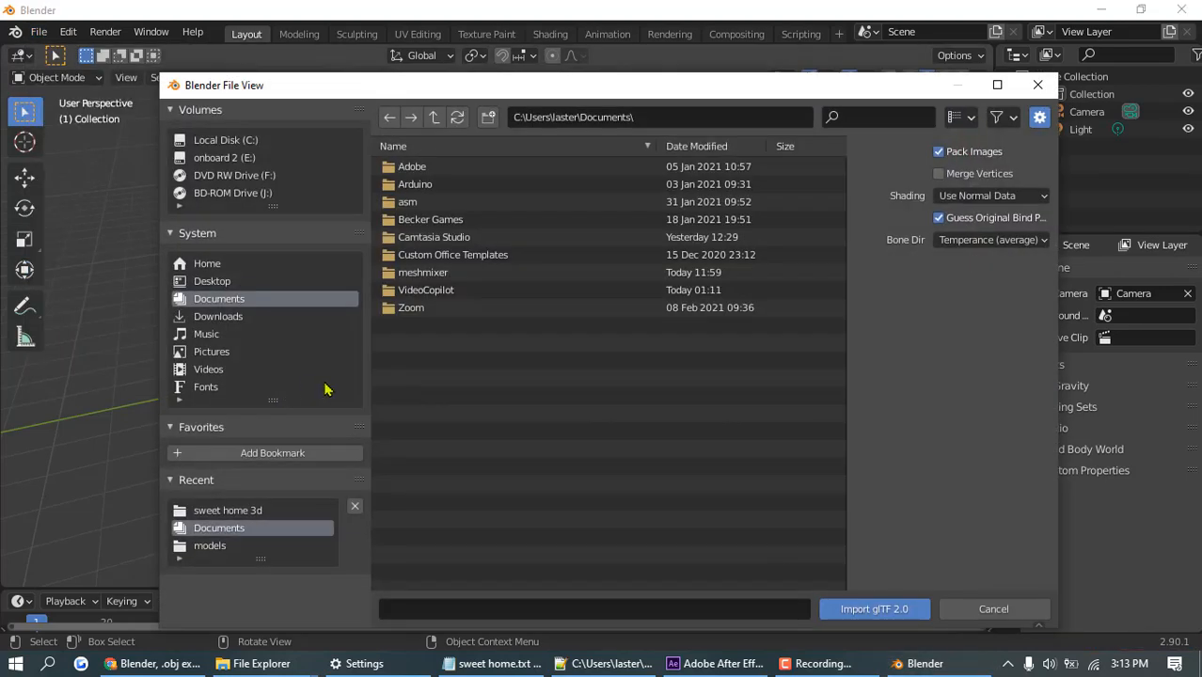
click(248, 510)
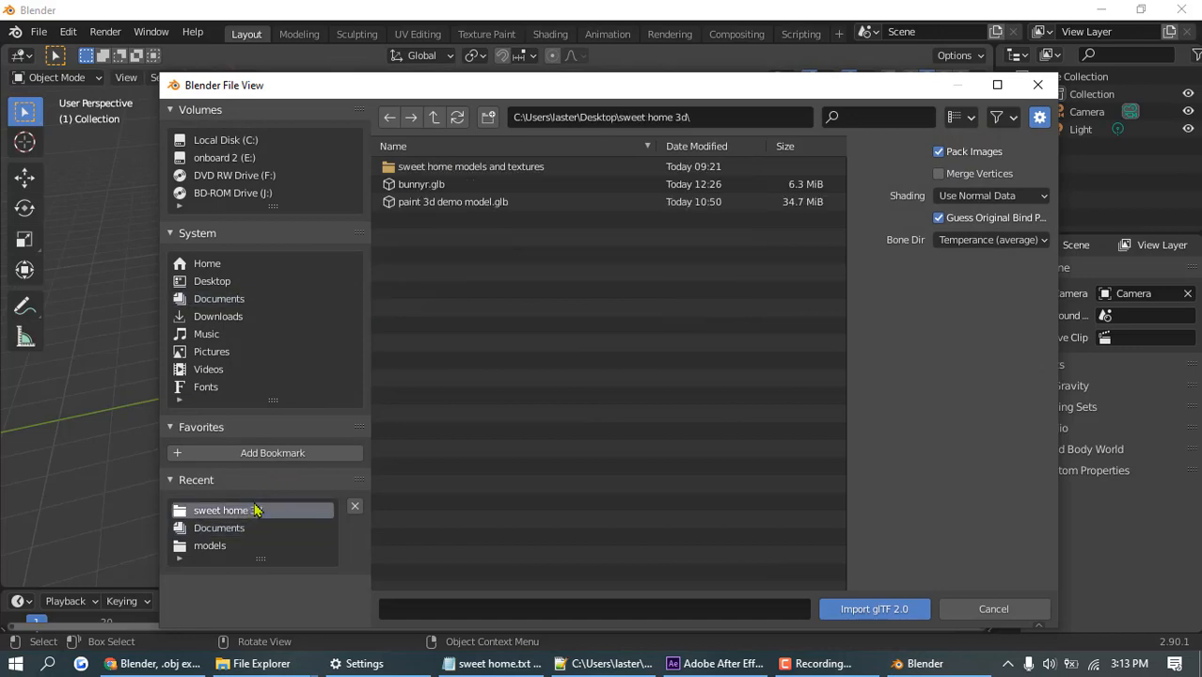
double_click(489, 207)
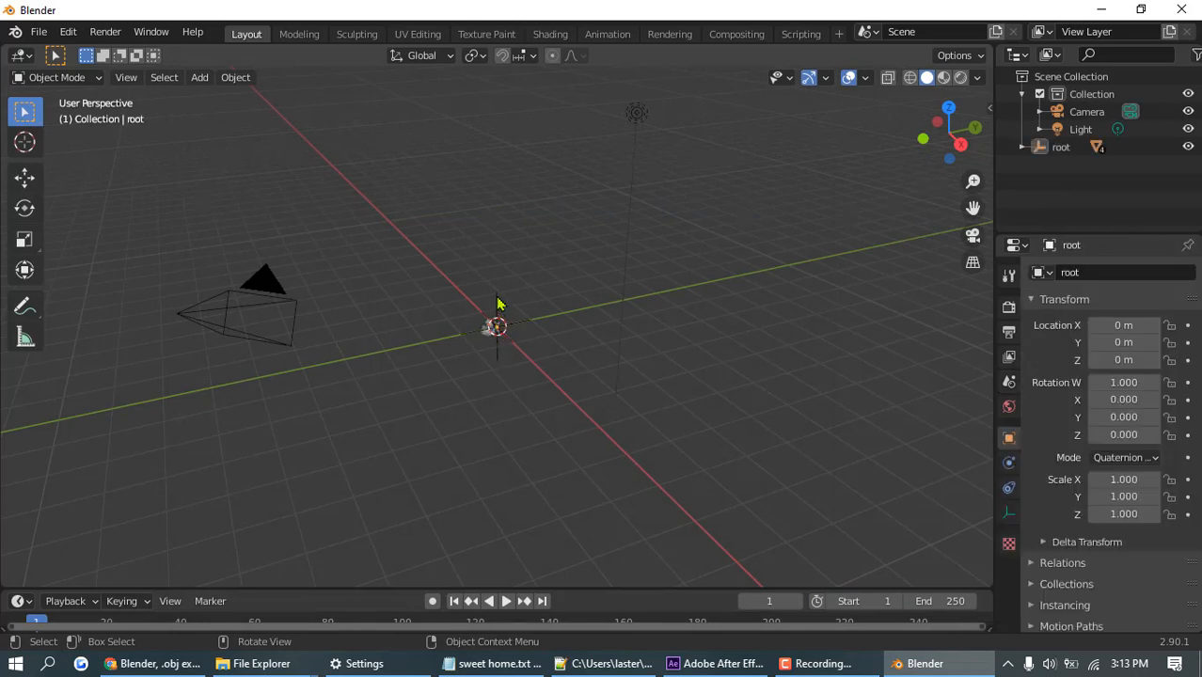
- Display the imported model close up with Rendered viewport shading
mouse_move(497, 295)
mouse_down()
mouse_move(502, 268)
mouse_move(508, 299)
mouse_up()
scroll(510, 327, up, 8)
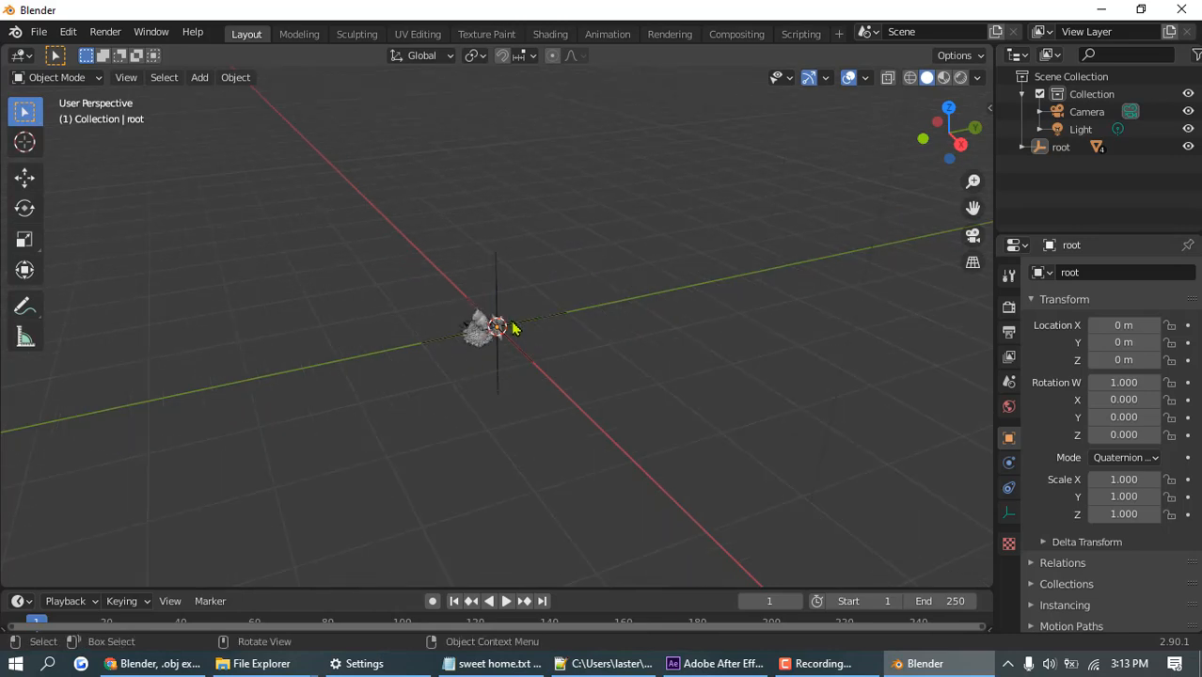
scroll(512, 327, up, 2)
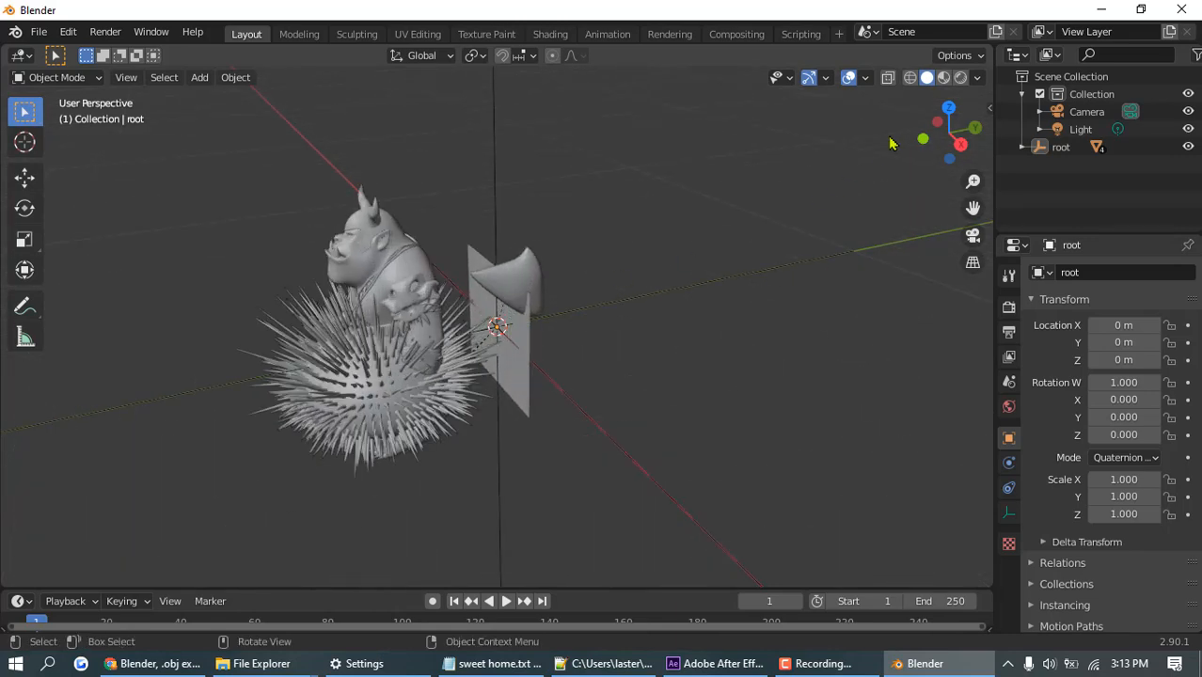
click(960, 78)
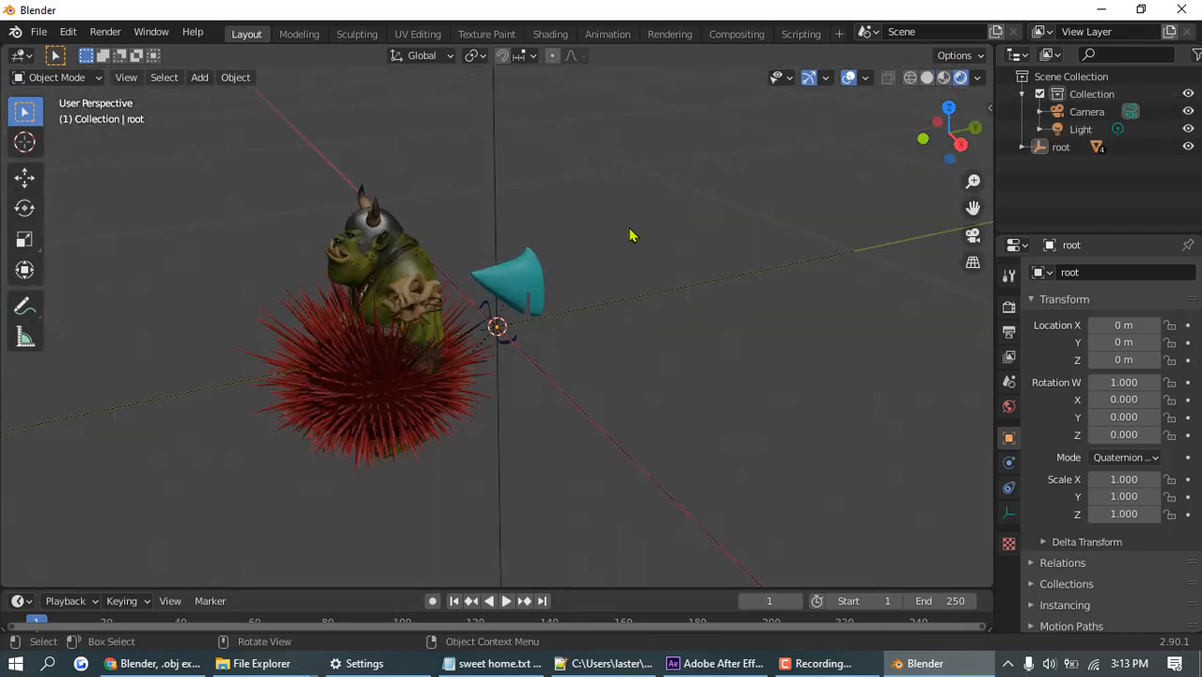
- Select the ogre mesh and set up a Wavefront (.obj) export with Path Mode set to Copy
click(411, 273)
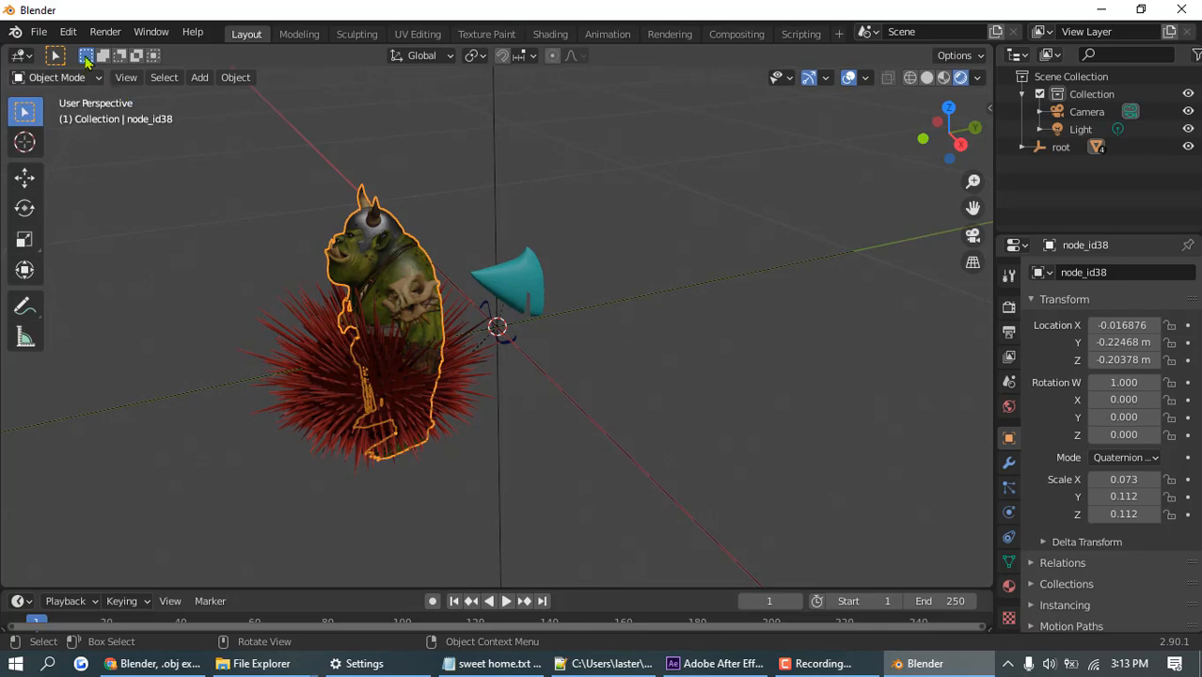
click(39, 35)
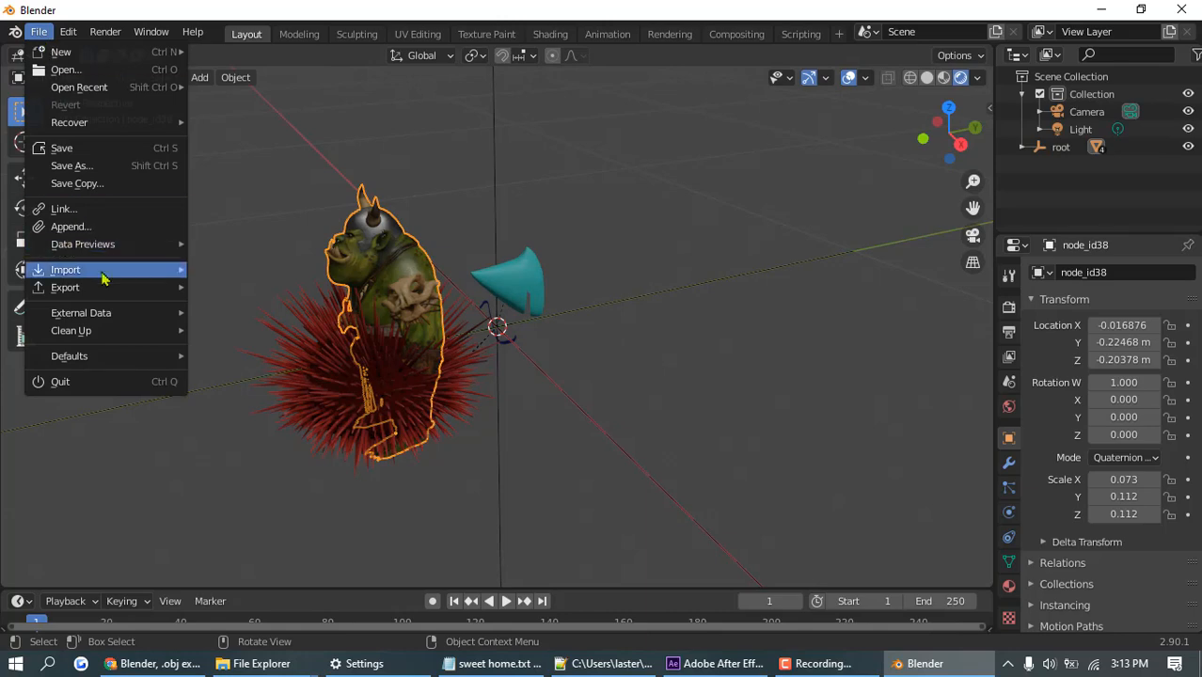
mouse_move(106, 289)
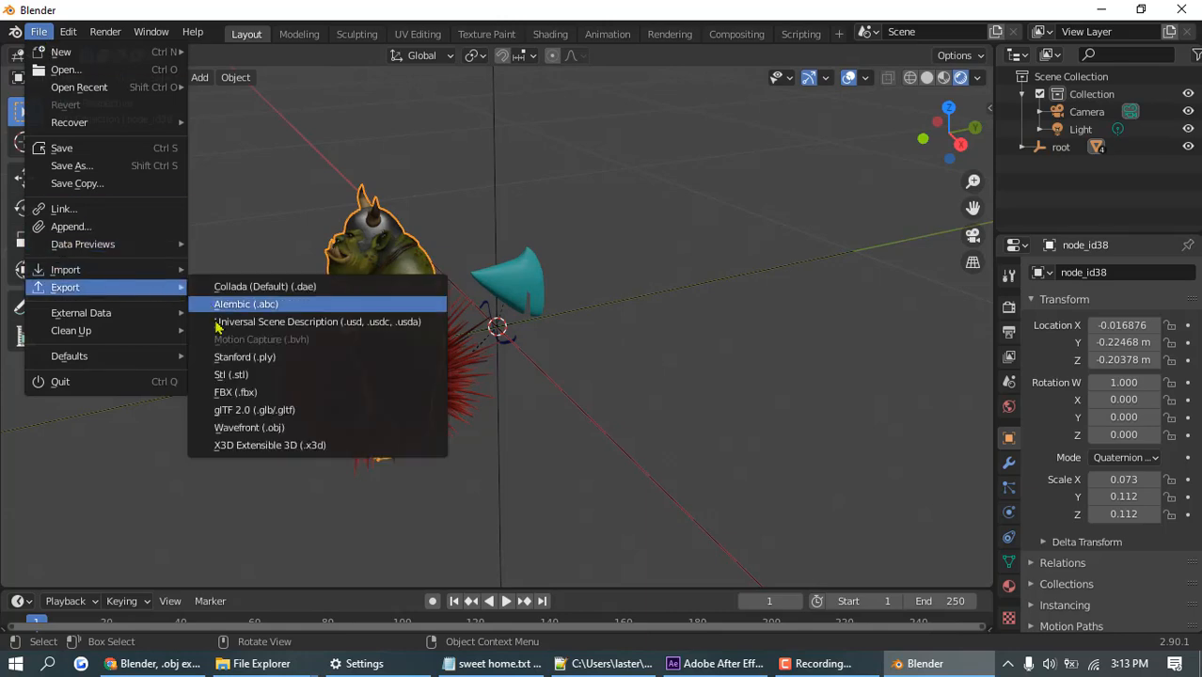
click(249, 428)
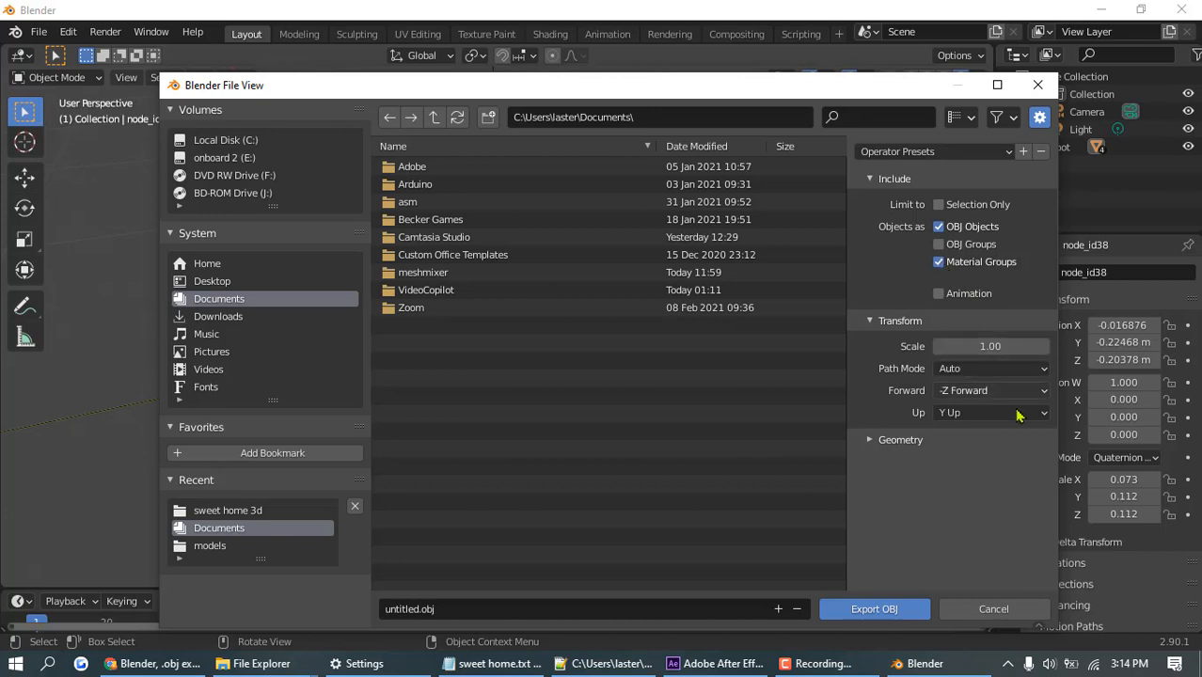
click(1041, 369)
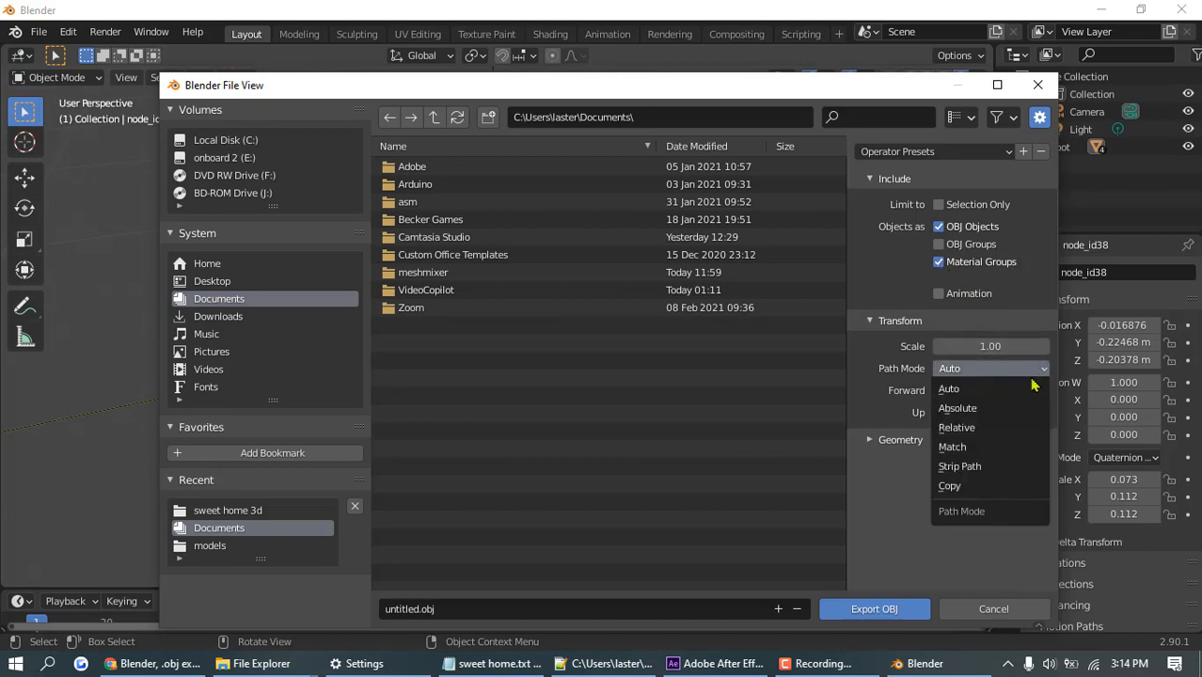
click(1018, 489)
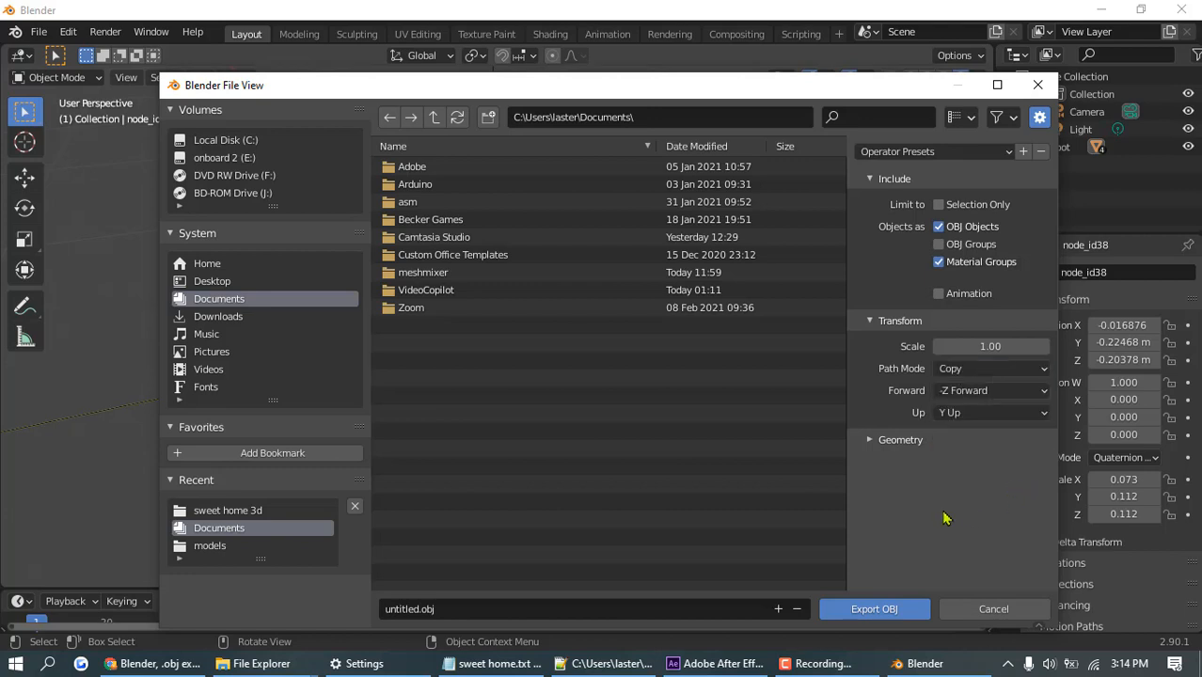
- Name the export file "ogre 8" and export the OBJ to the Documents folder
click(448, 609)
double_click(446, 610)
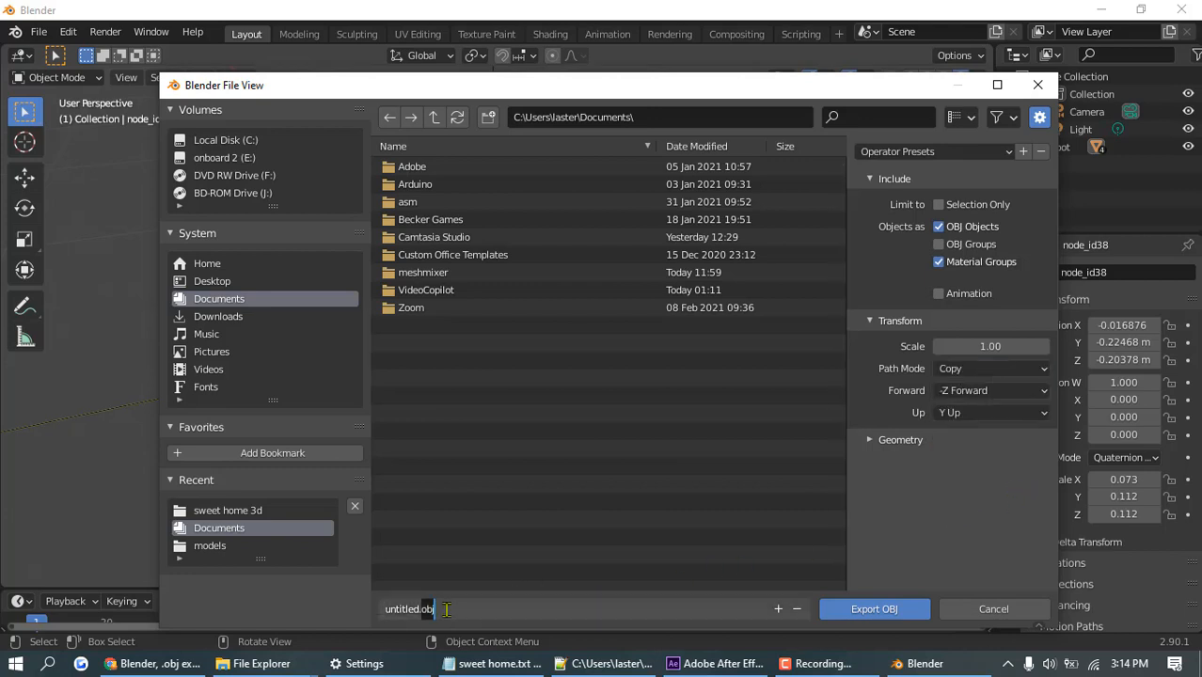
drag(447, 609, 383, 611)
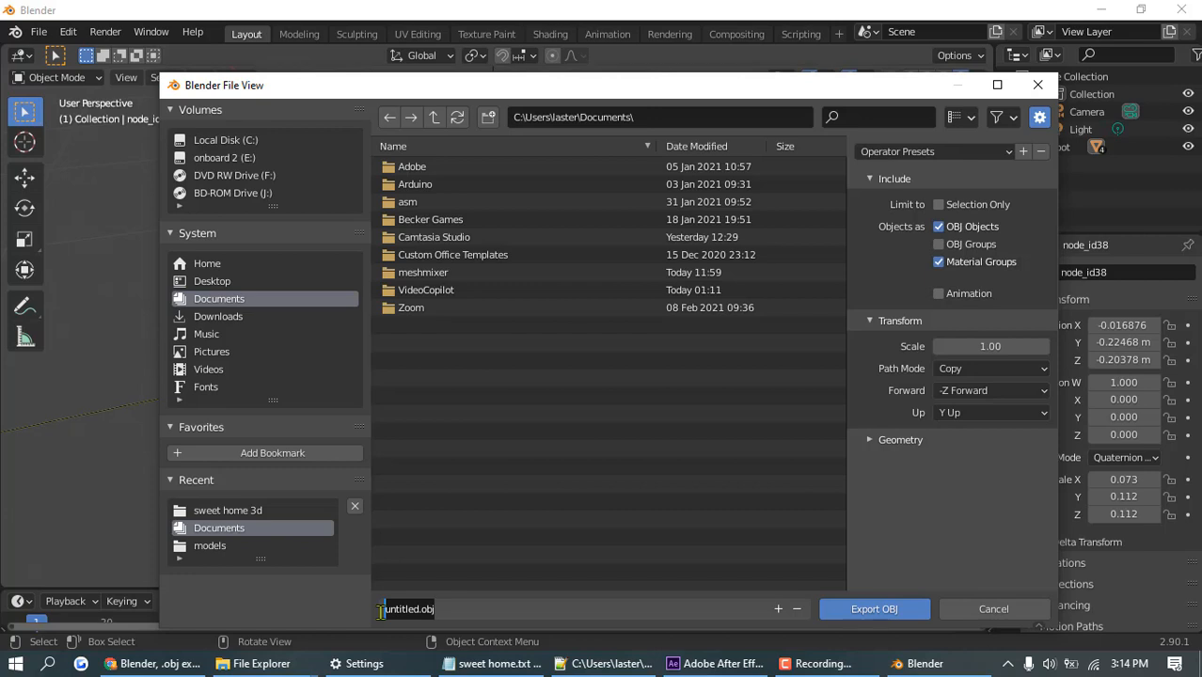
text(og)
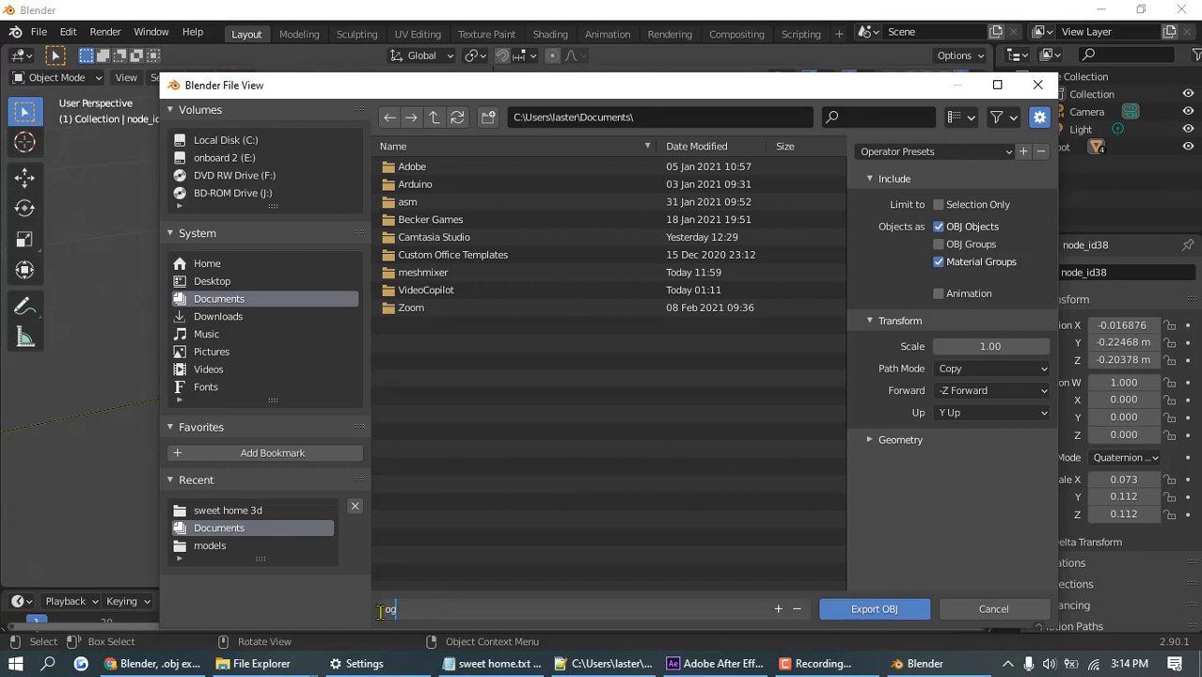
text(re 8)
click(899, 609)
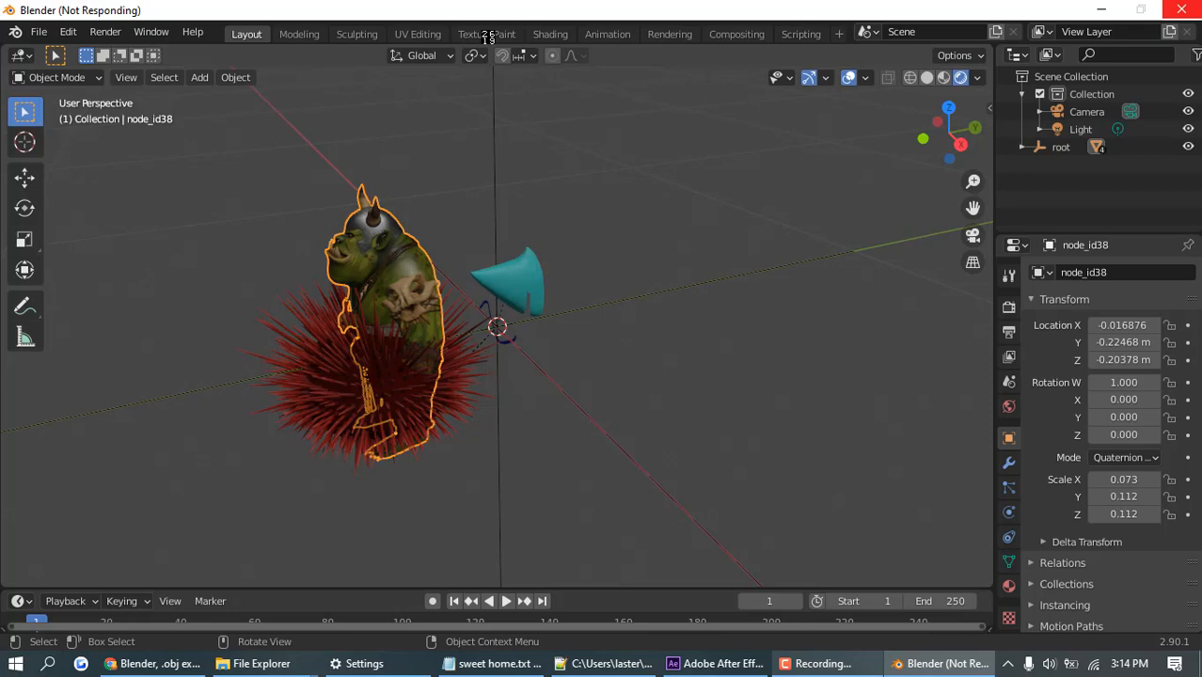
- Open the Texture Paint workspace and show the ogre texture Image_11 in the image editor
click(821, 666)
click(1122, 581)
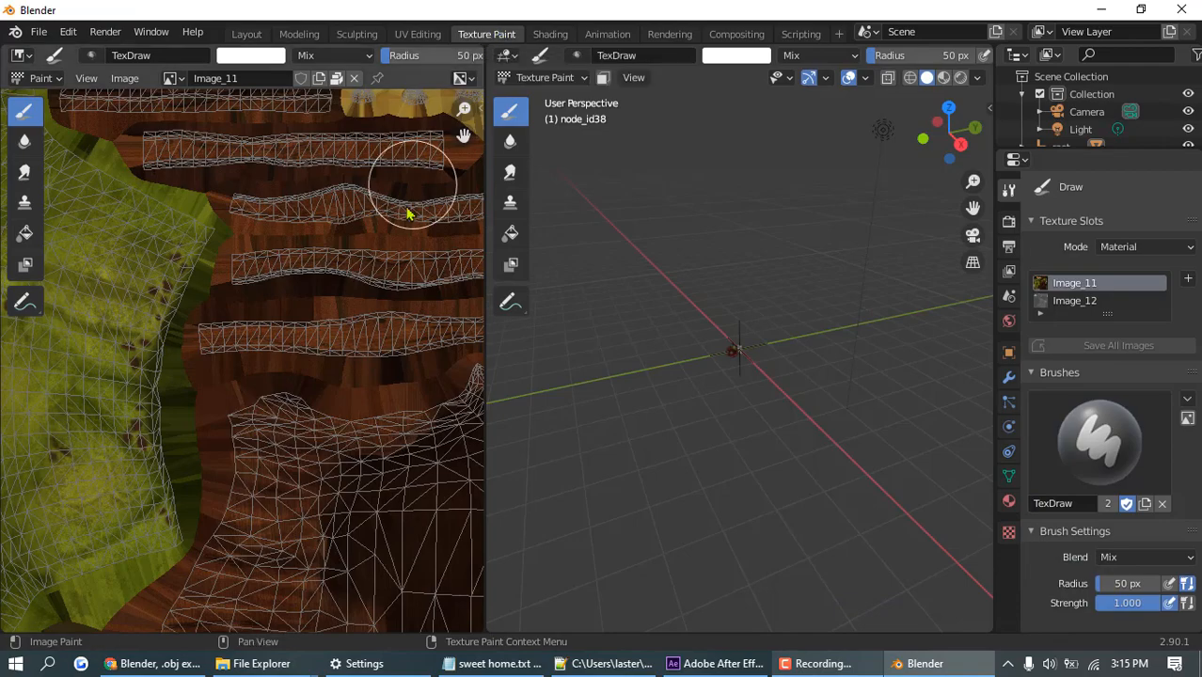
scroll(403, 228, up, 2)
scroll(401, 226, down, 3)
scroll(402, 226, down, 4)
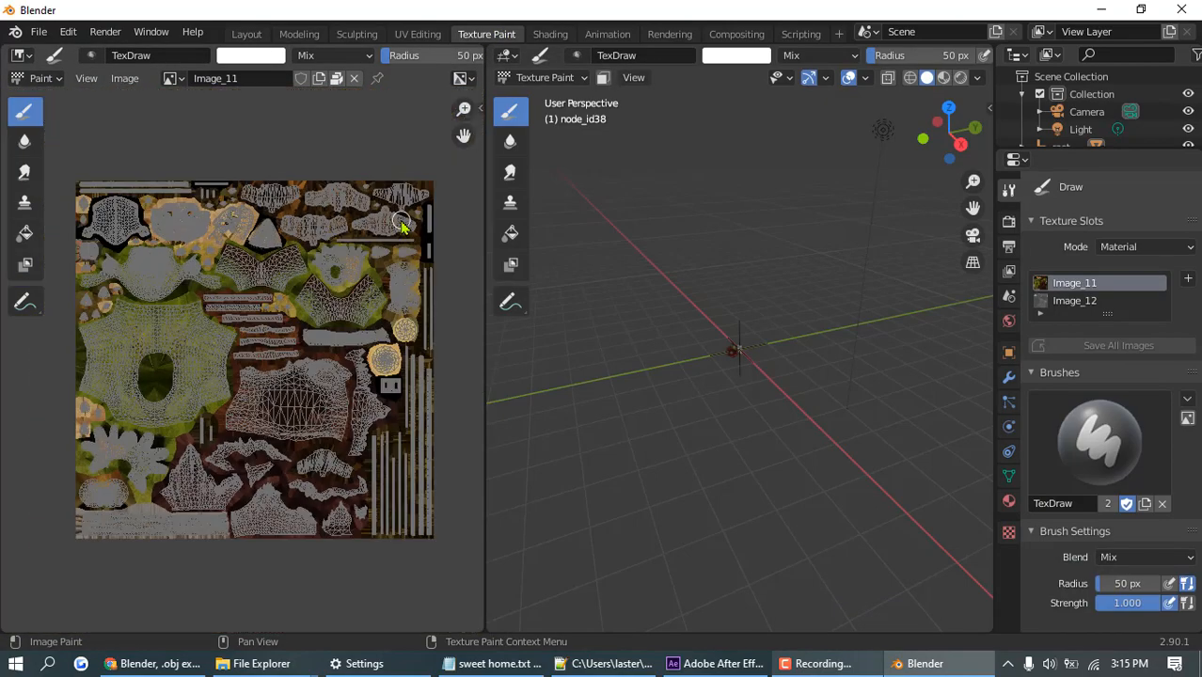
scroll(401, 226, up, 2)
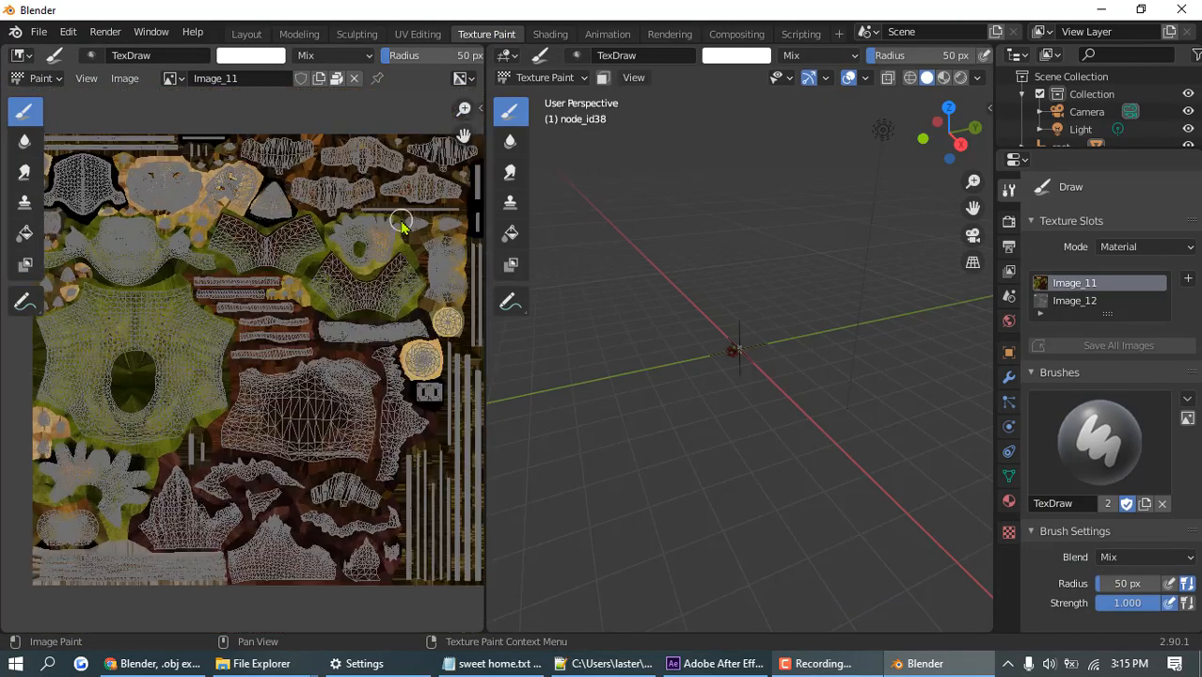
click(173, 79)
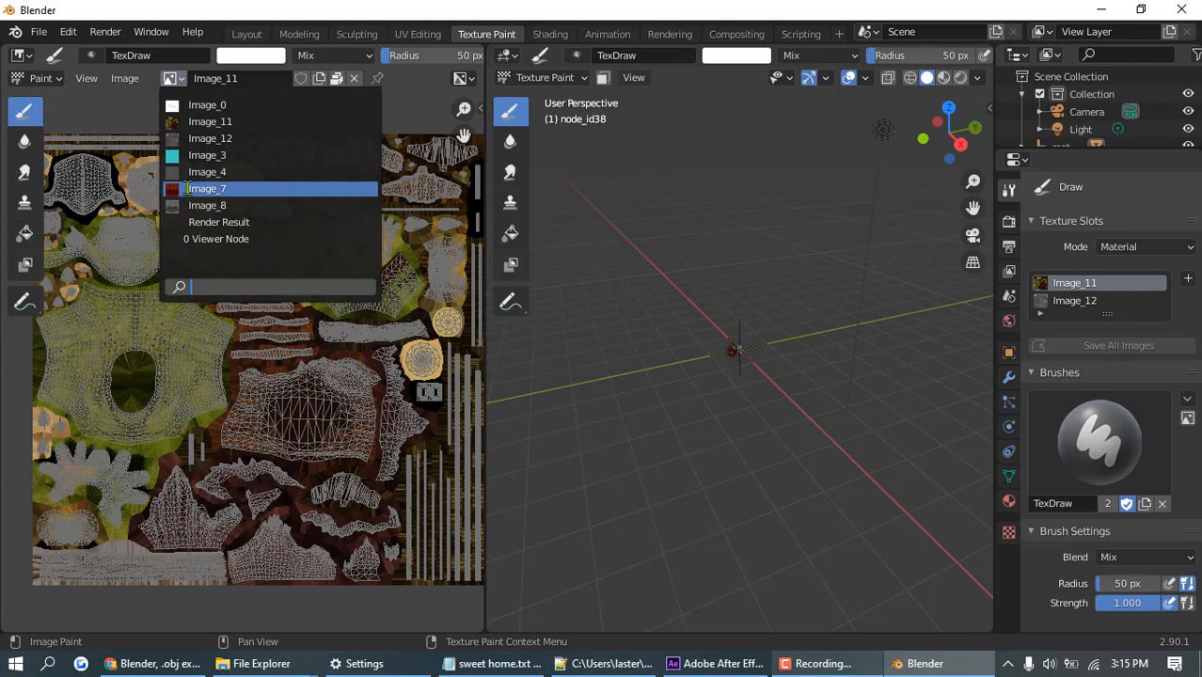
click(225, 121)
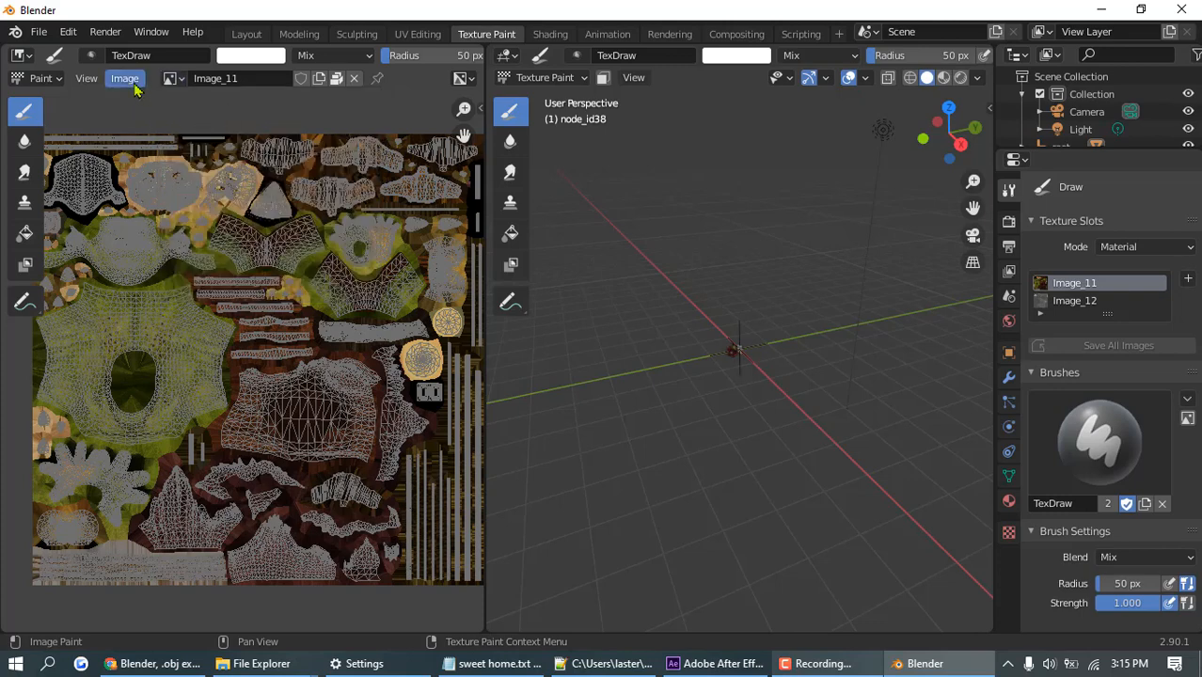
click(123, 80)
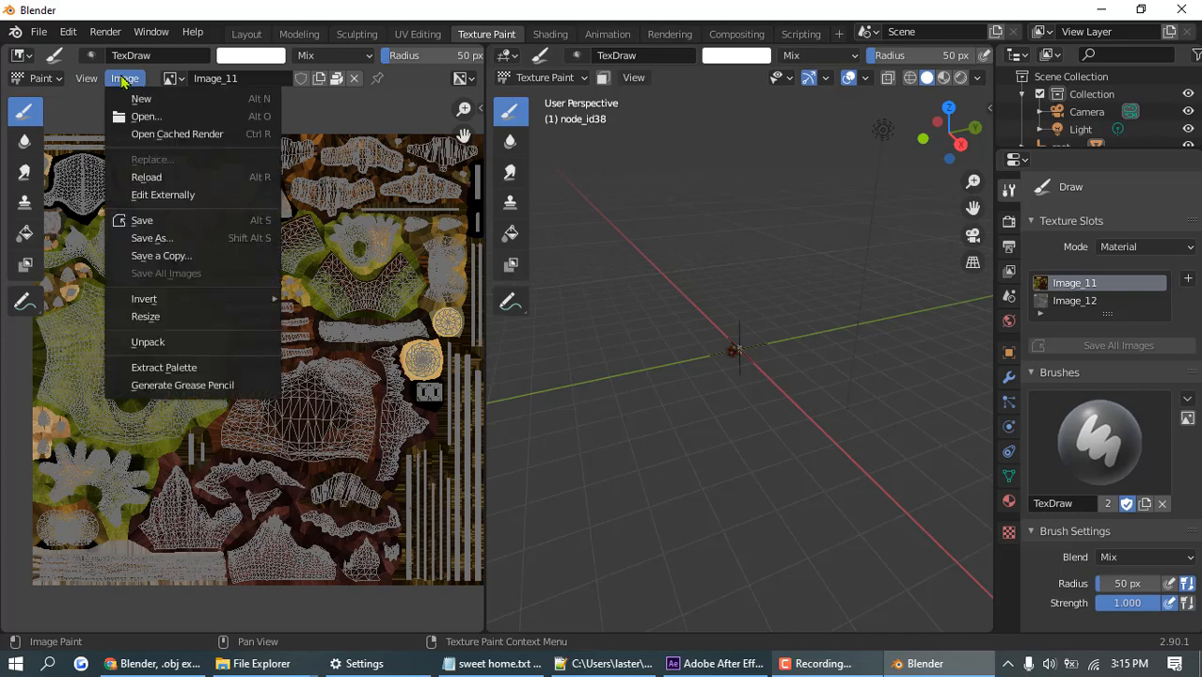
click(172, 248)
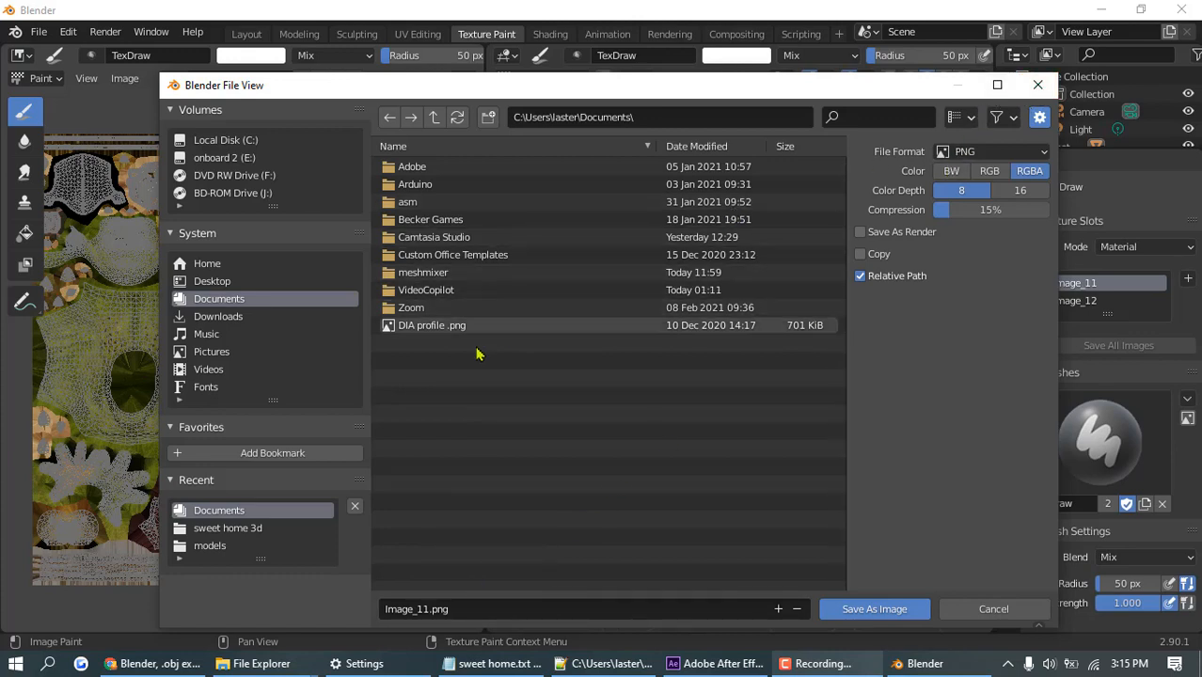
click(225, 531)
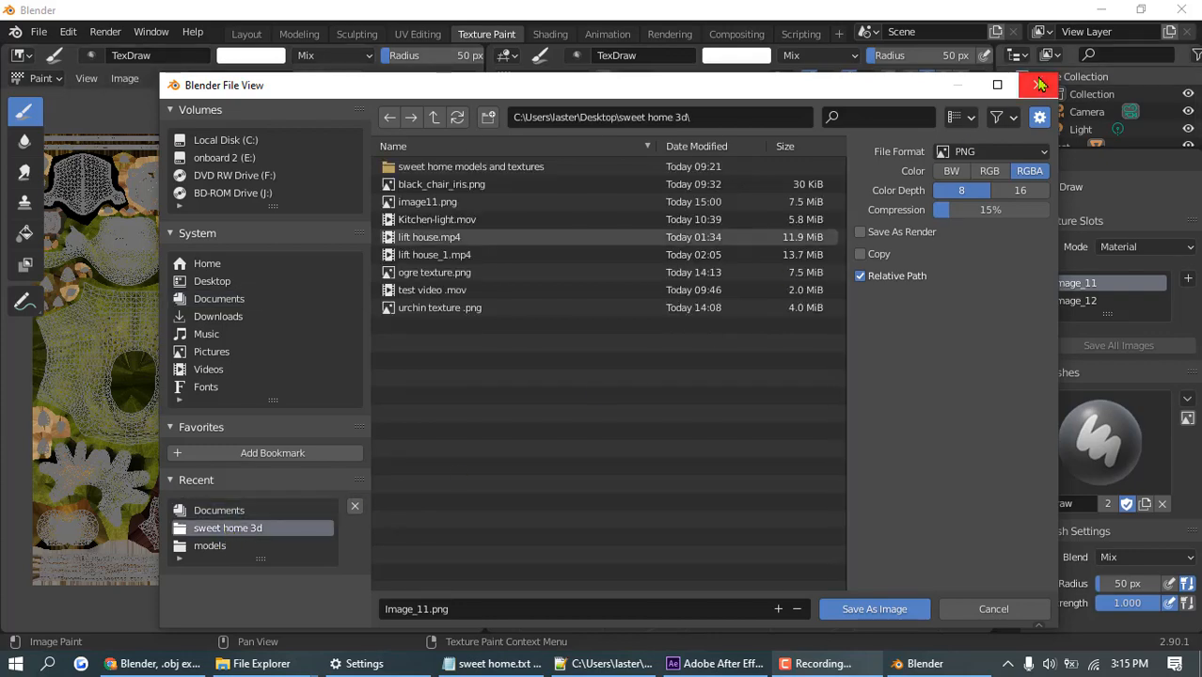
click(1039, 88)
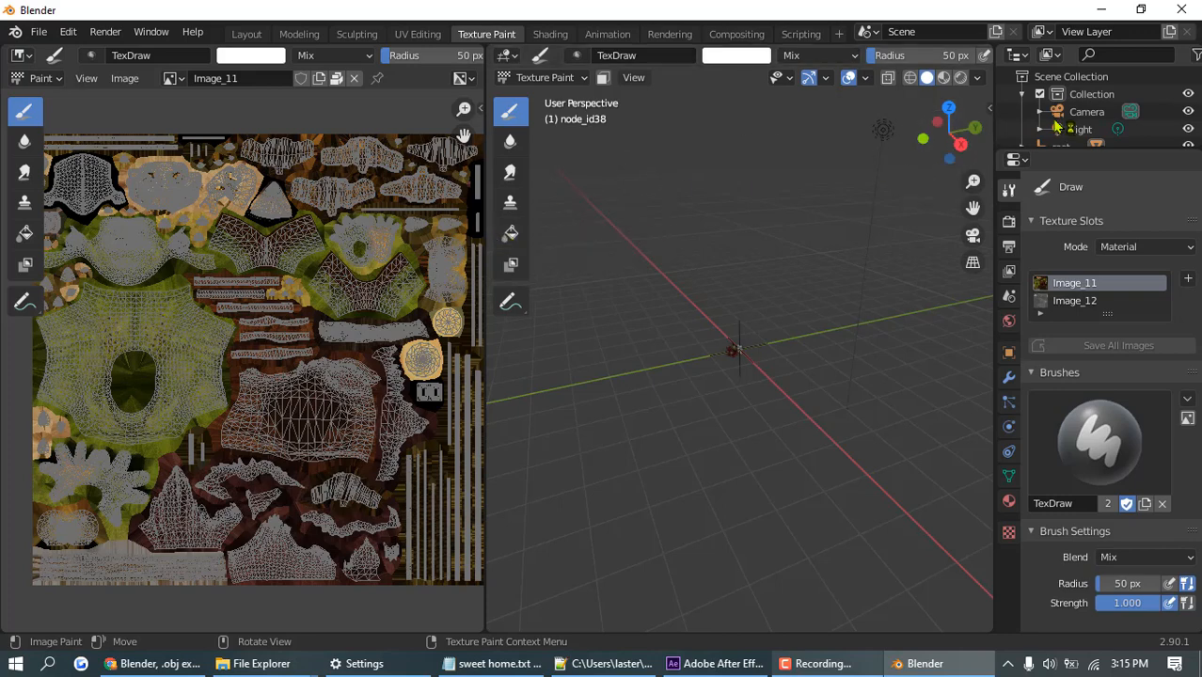
- Quit Blender without saving the changes and switch to Notepad++, where "ogre 6.mtl" is open
click(1179, 11)
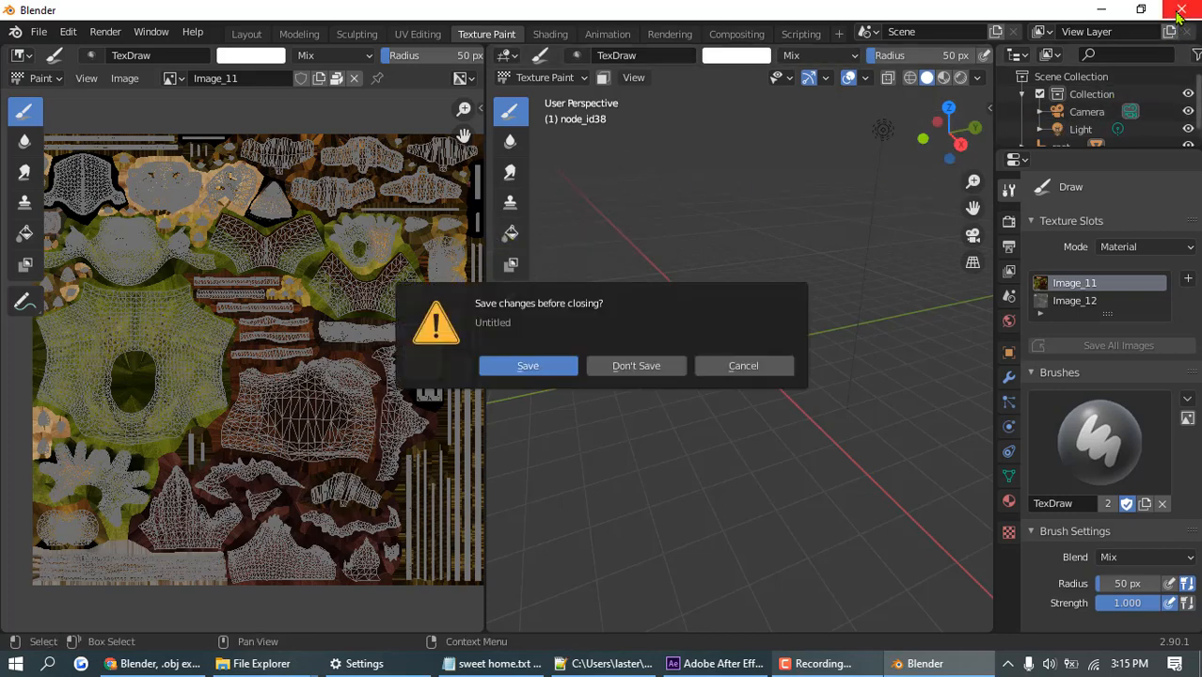
click(636, 366)
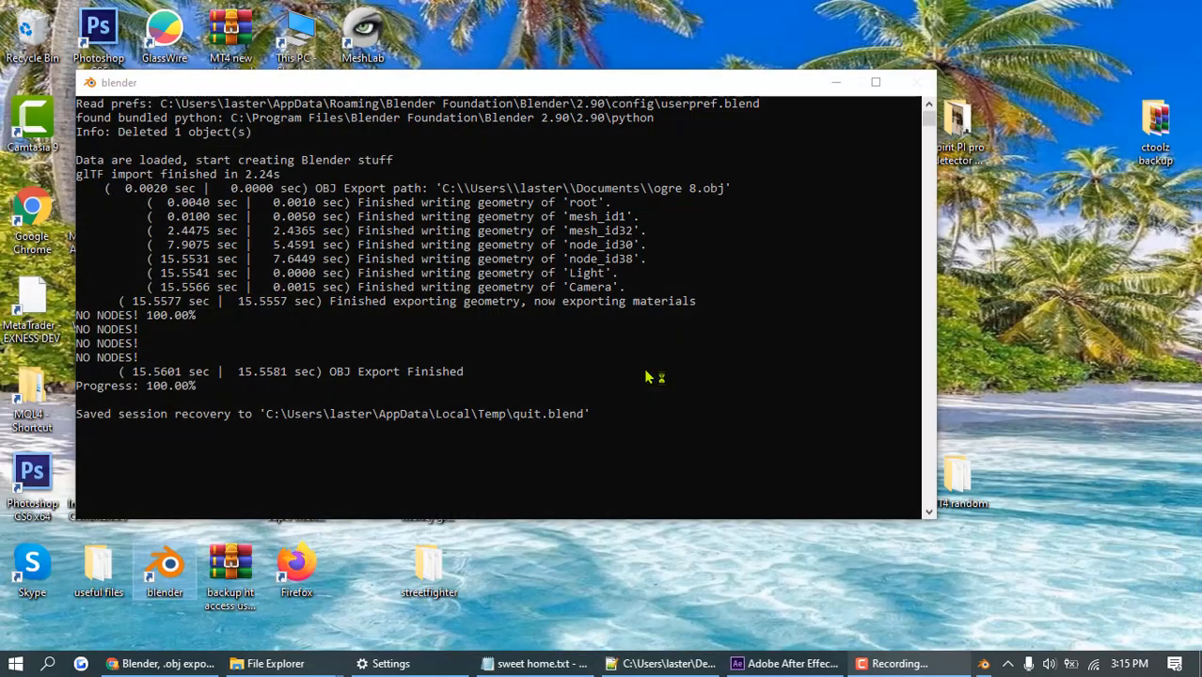
click(658, 666)
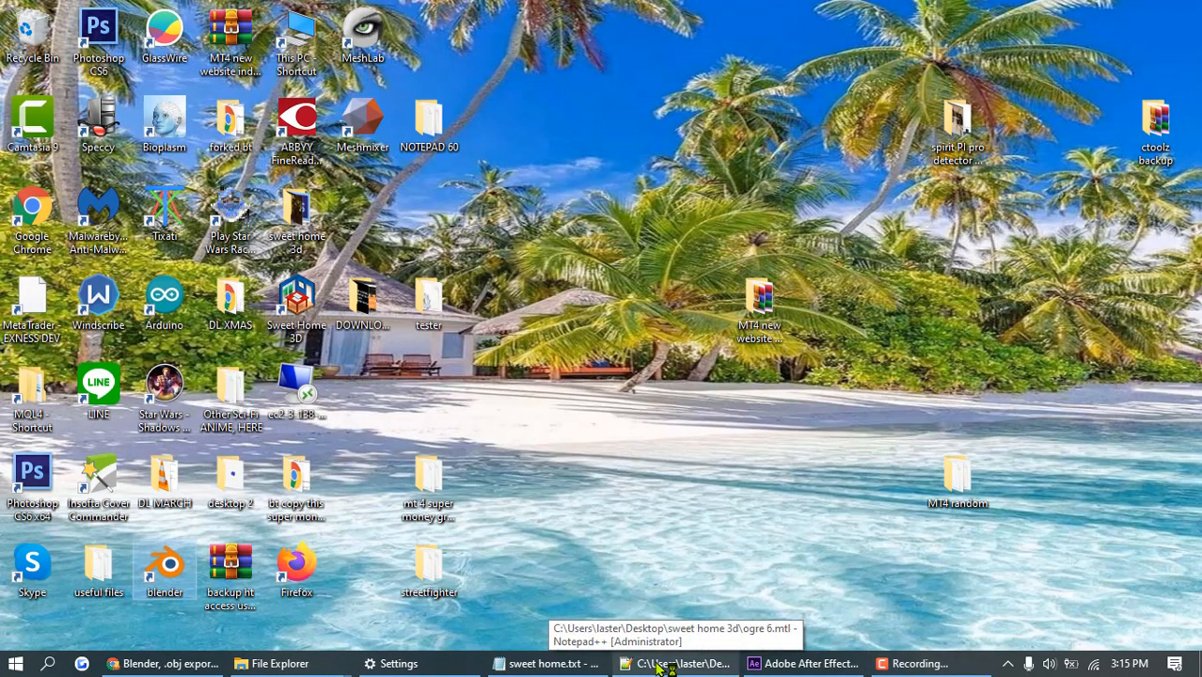
- Open ogre 6.mtl from the sweet home 3d folder in Notepad++
mouse_move(301, 666)
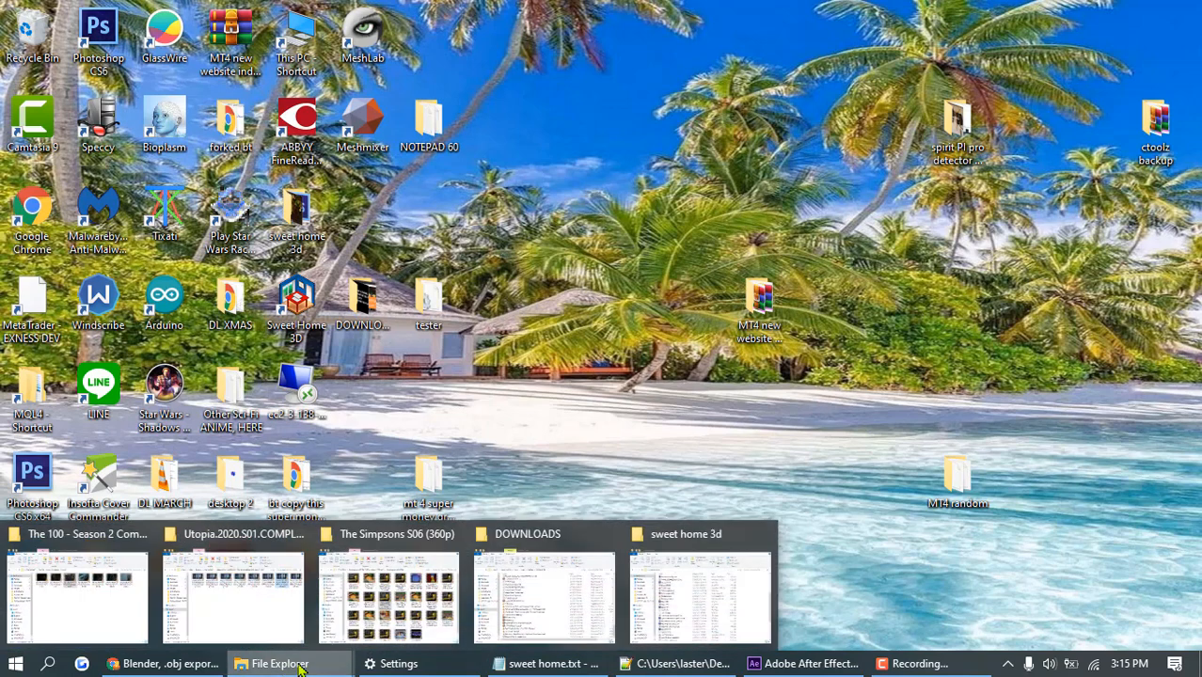
click(682, 617)
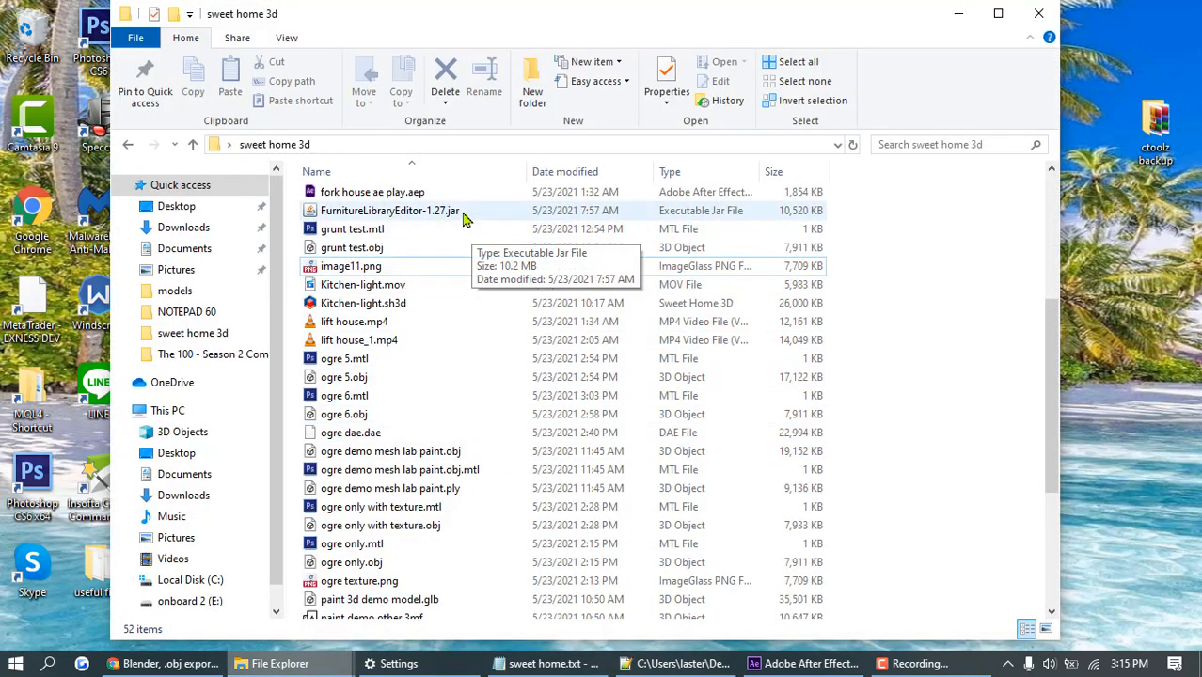
click(359, 399)
right_click(360, 403)
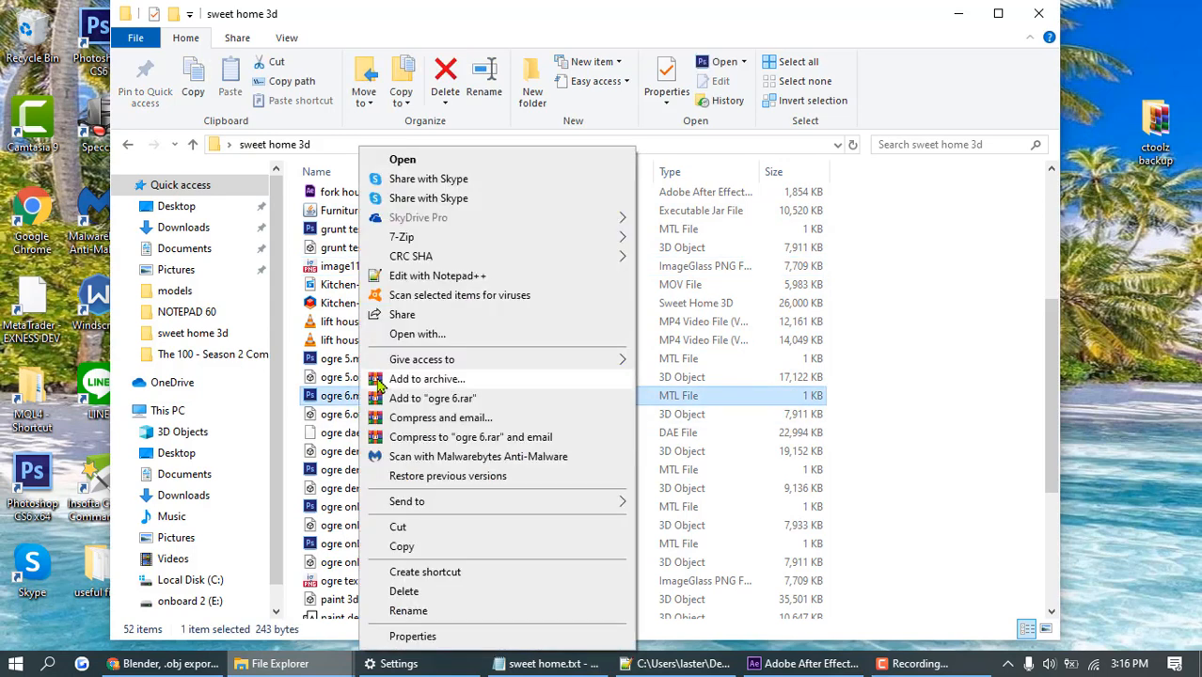
click(438, 276)
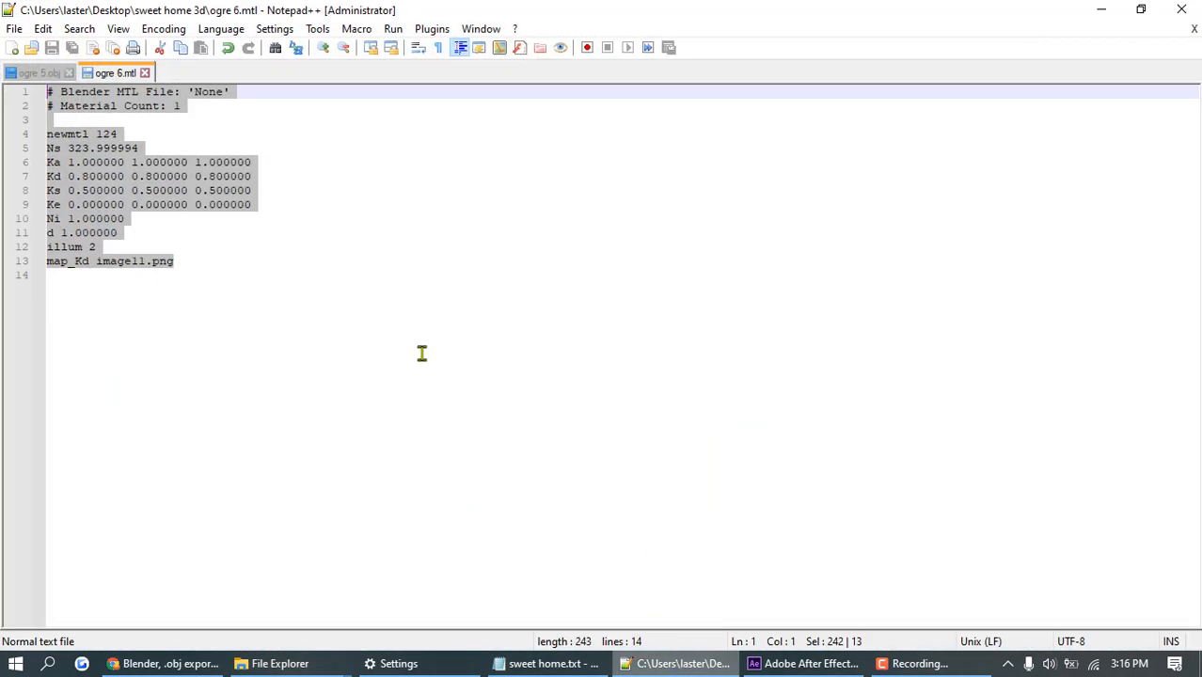
- Examine the map_Kd texture line that references image11.png in ogre 6.mtl, and minimize Notepad++
click(217, 316)
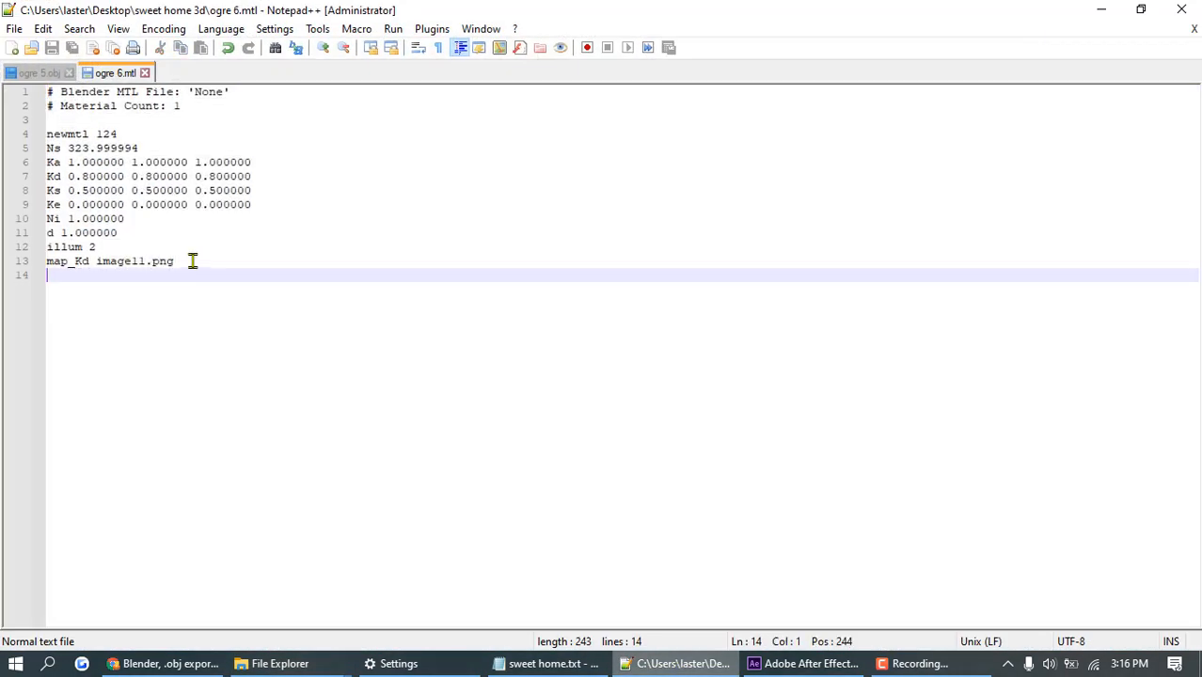
drag(182, 262, 52, 261)
click(87, 262)
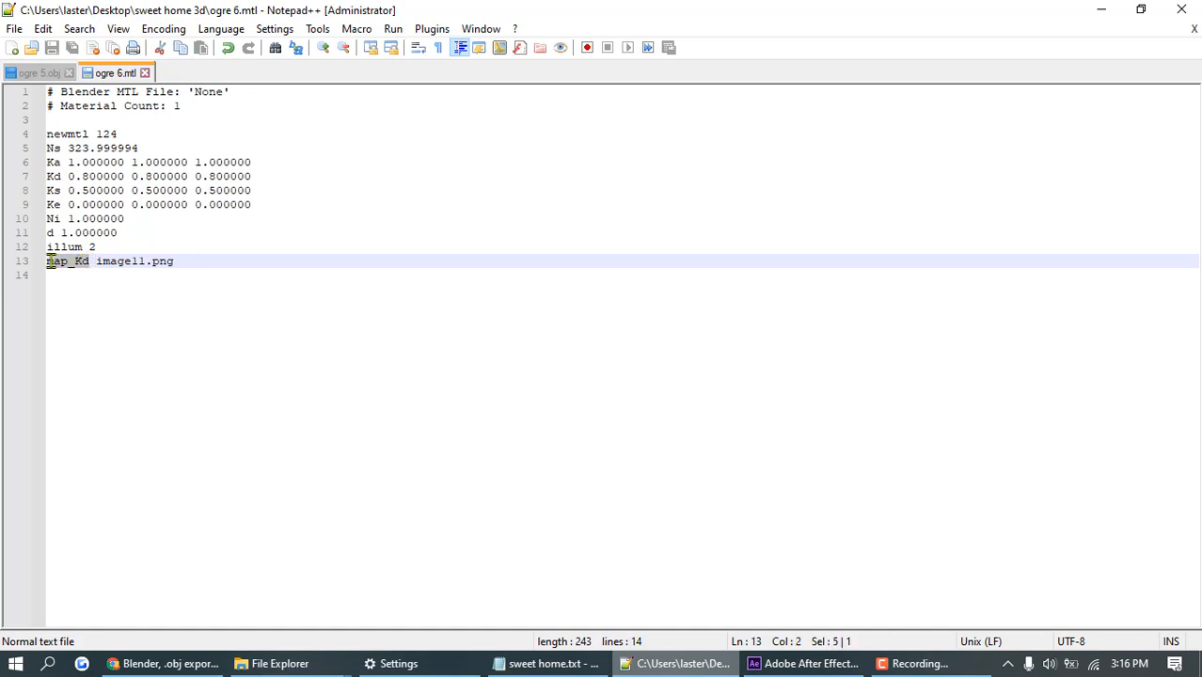
click(81, 262)
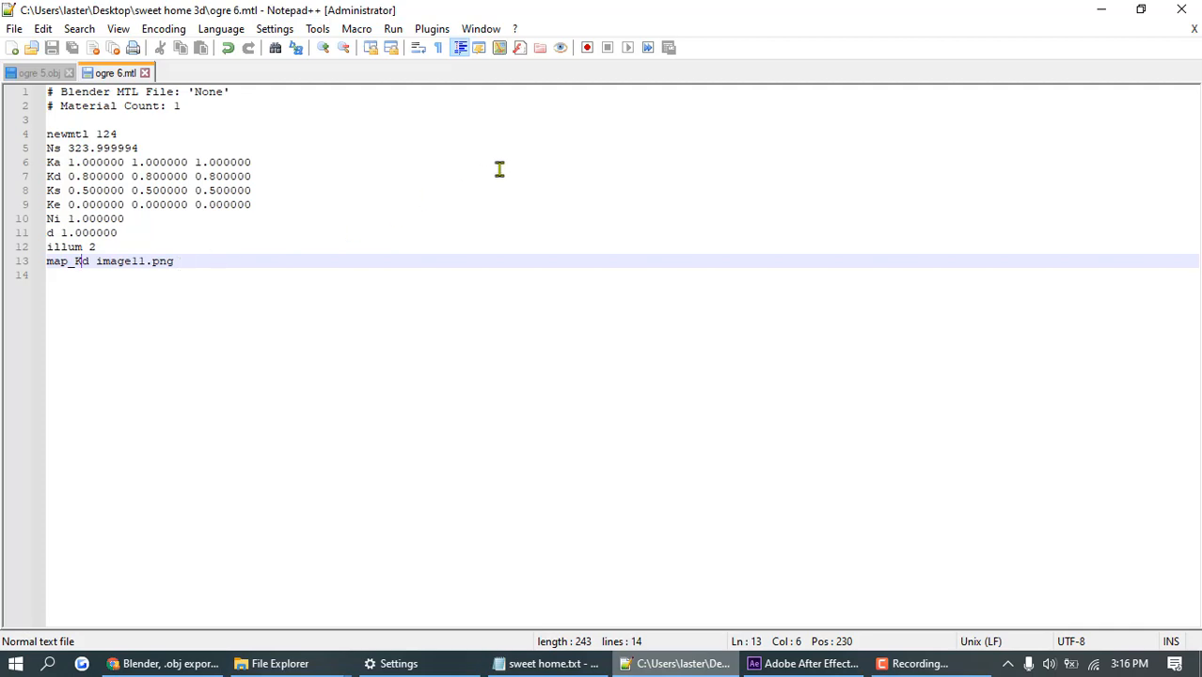
click(1107, 12)
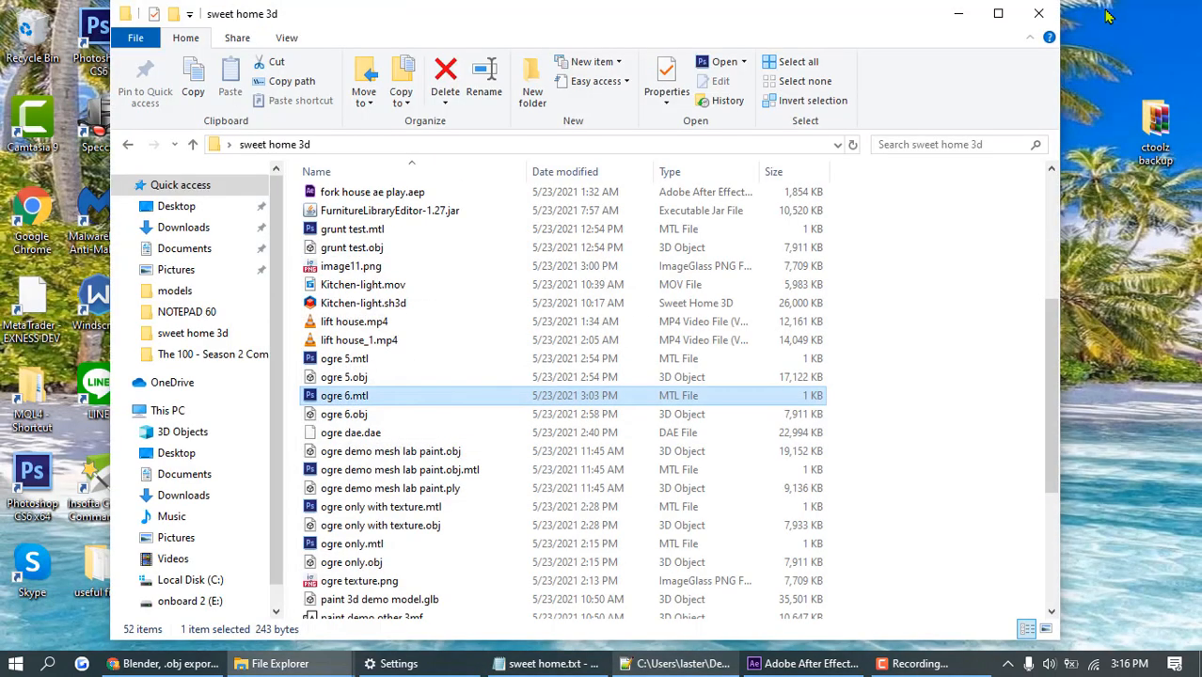
- Switch to After Effects and open the Element Scene Setup of the Dark Gray Solid 1 layer
click(804, 664)
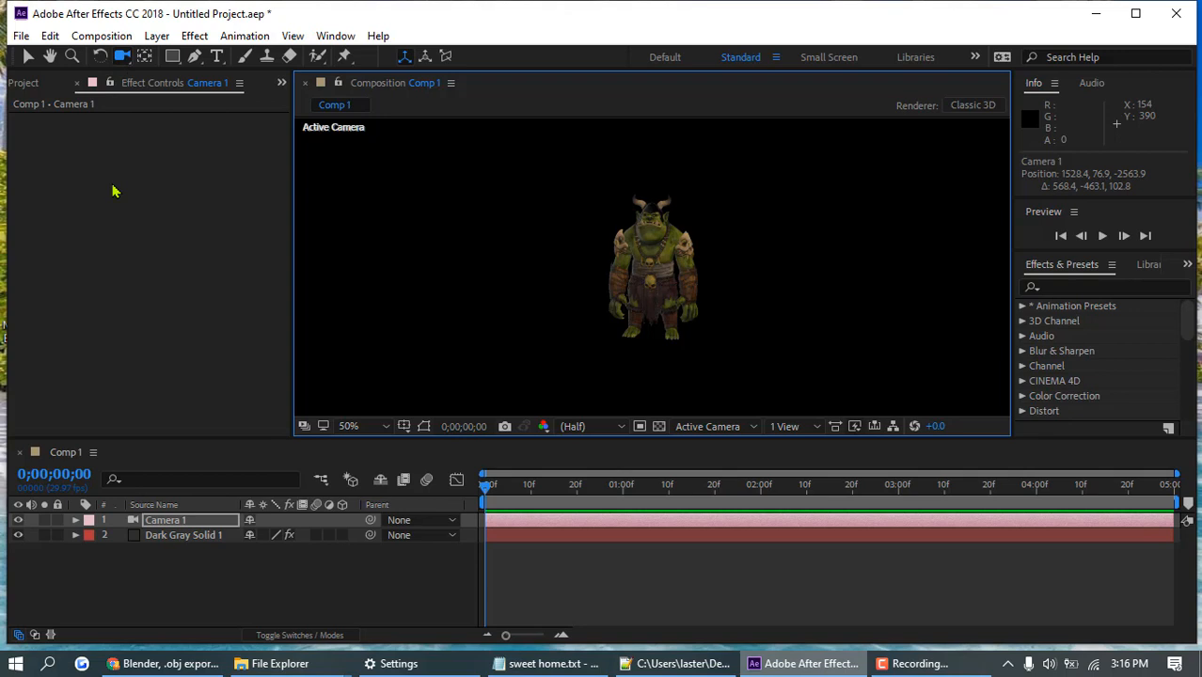
click(187, 541)
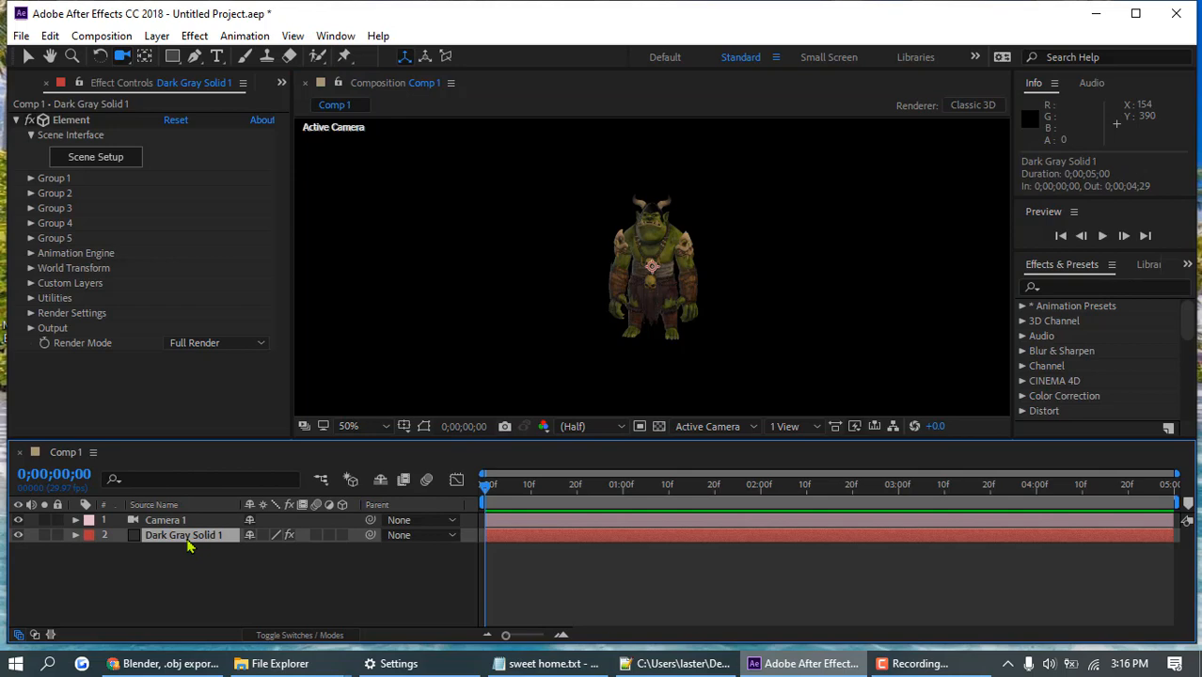
click(99, 160)
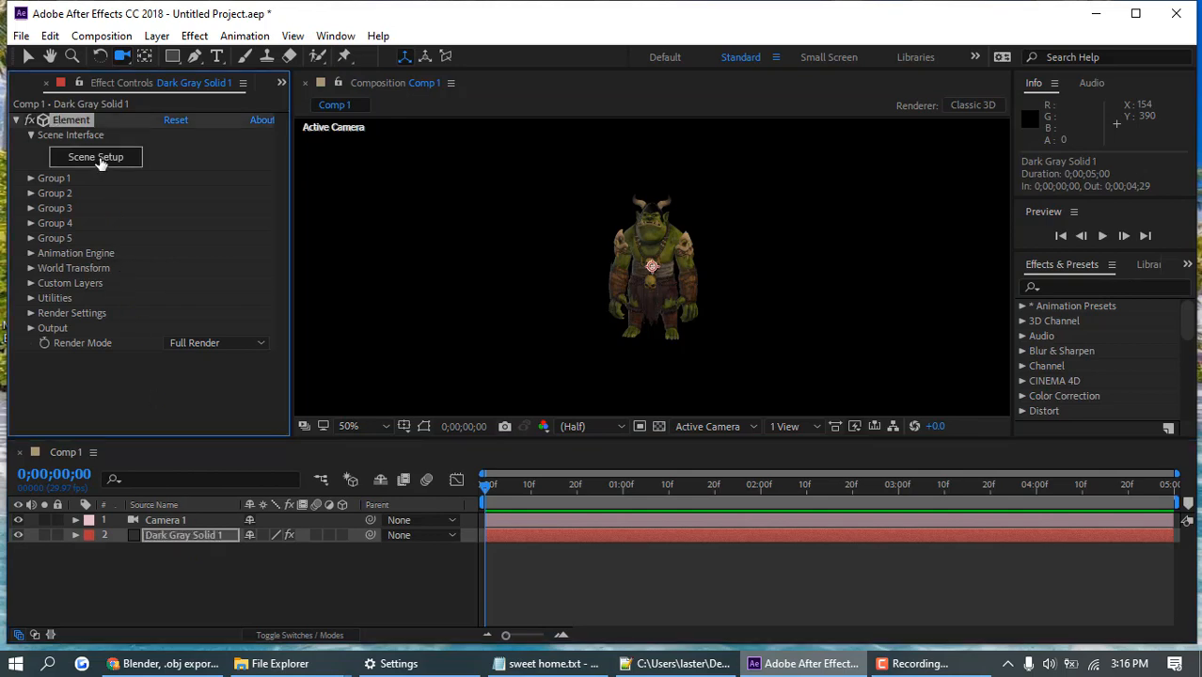
click(100, 158)
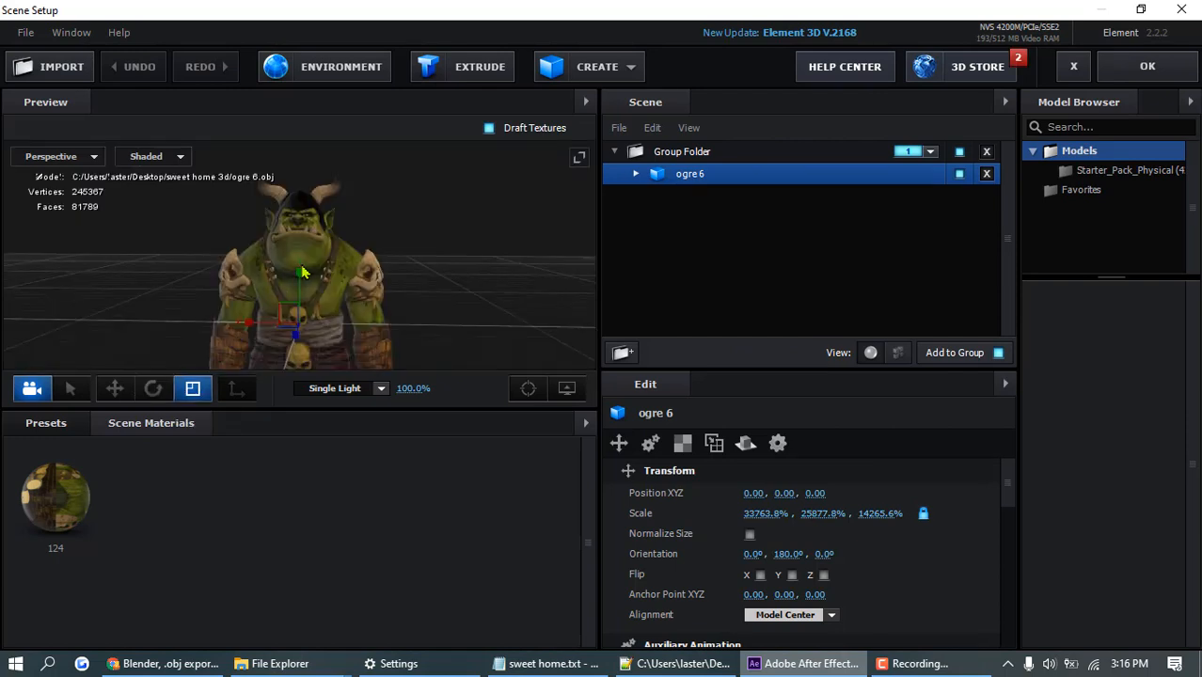
- Rescale the ogre 6 model to about 16945% by 25201% by 25541% in X, Y and Z, and accept the scene
drag(301, 273, 308, 319)
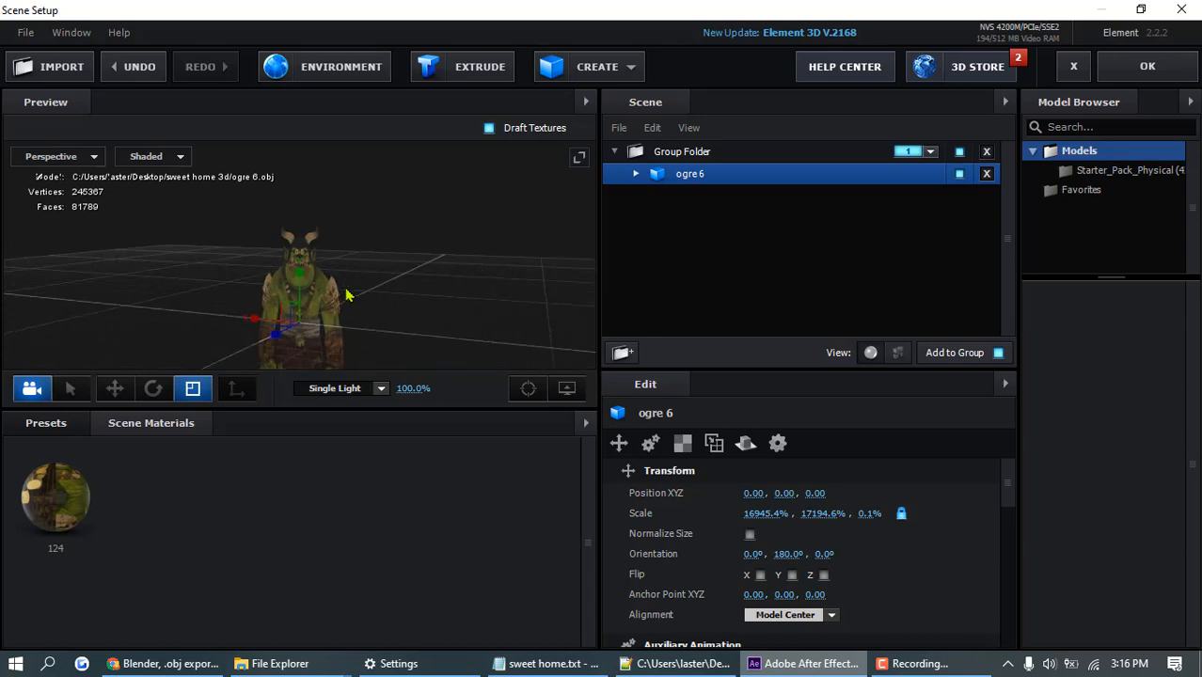
drag(438, 287, 354, 295)
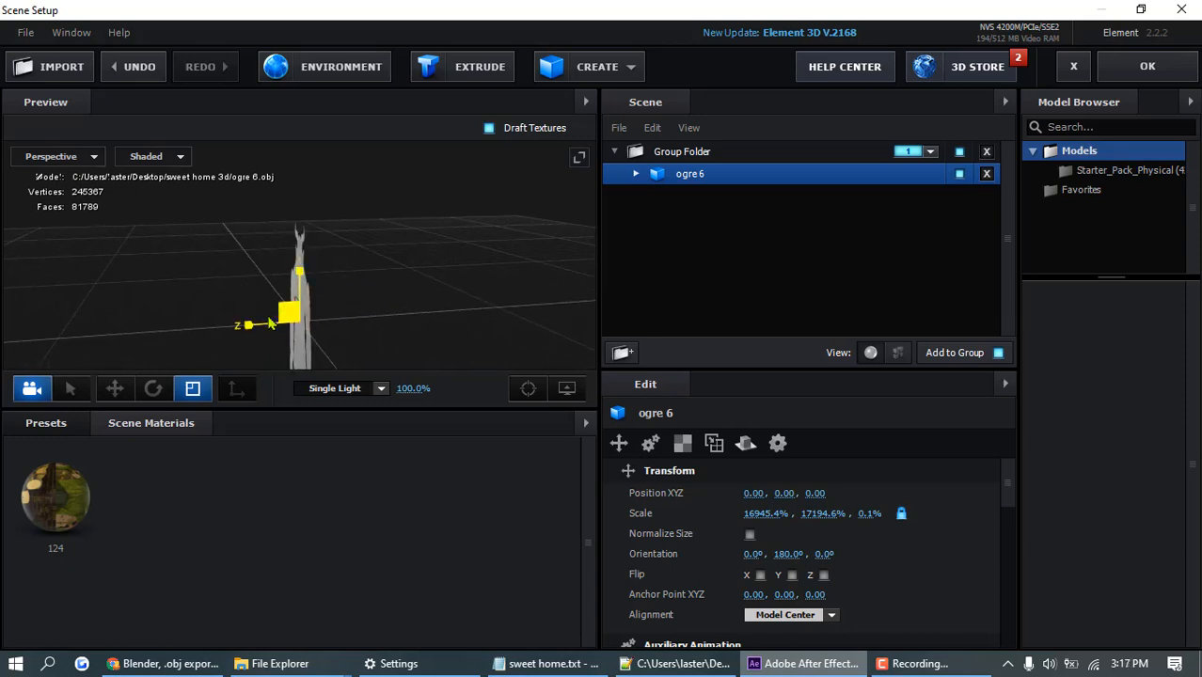
mouse_move(250, 327)
mouse_down()
mouse_move(283, 325)
mouse_move(232, 327)
mouse_move(248, 324)
mouse_up()
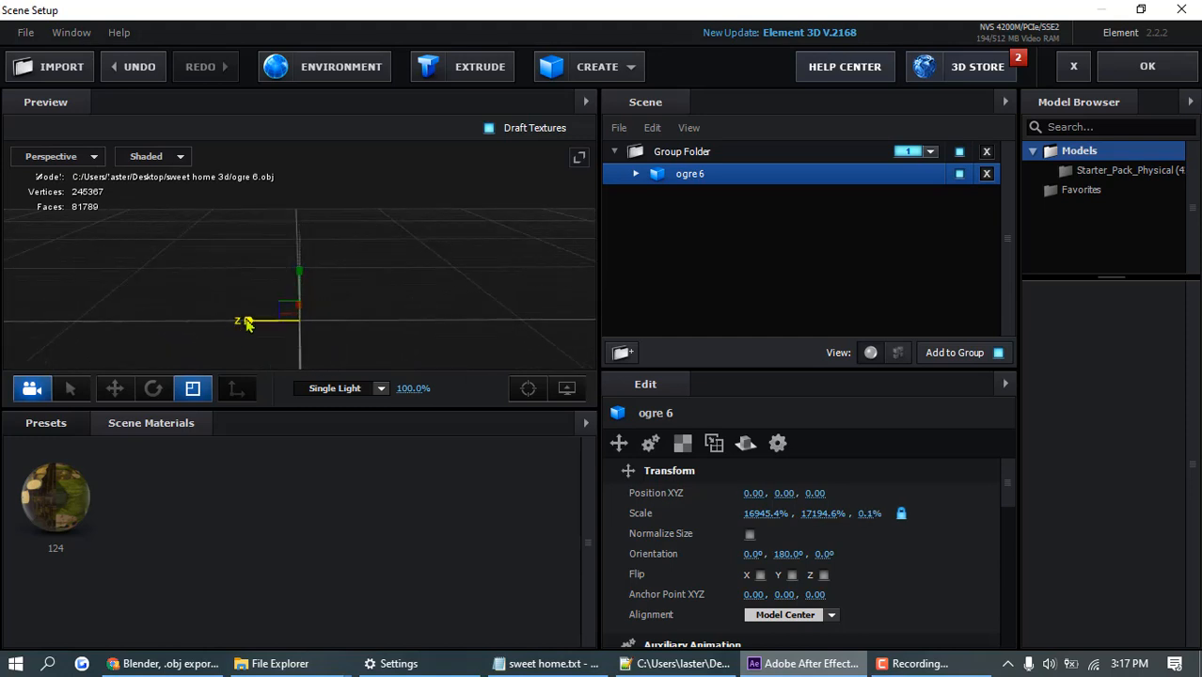
drag(299, 271, 356, 276)
mouse_move(247, 323)
mouse_down()
mouse_move(197, 326)
mouse_move(225, 326)
mouse_up()
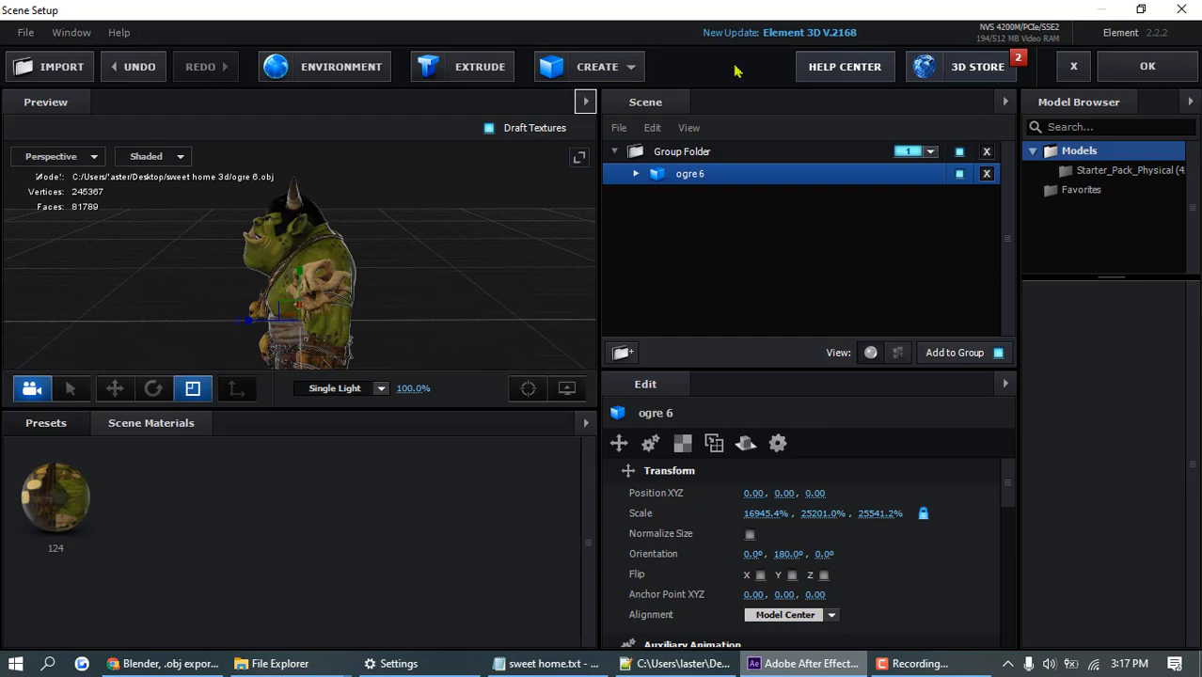
click(1147, 67)
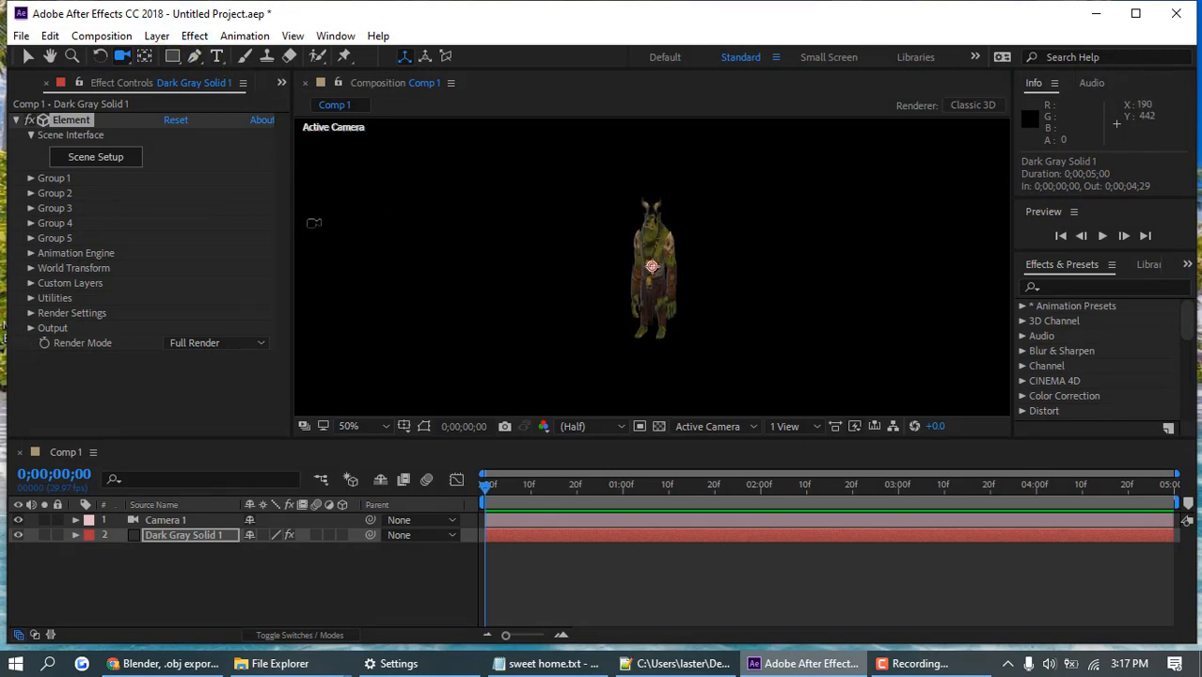
- Look through the Element effect's Render Settings and Output groups on Dark Gray Solid 1
click(30, 314)
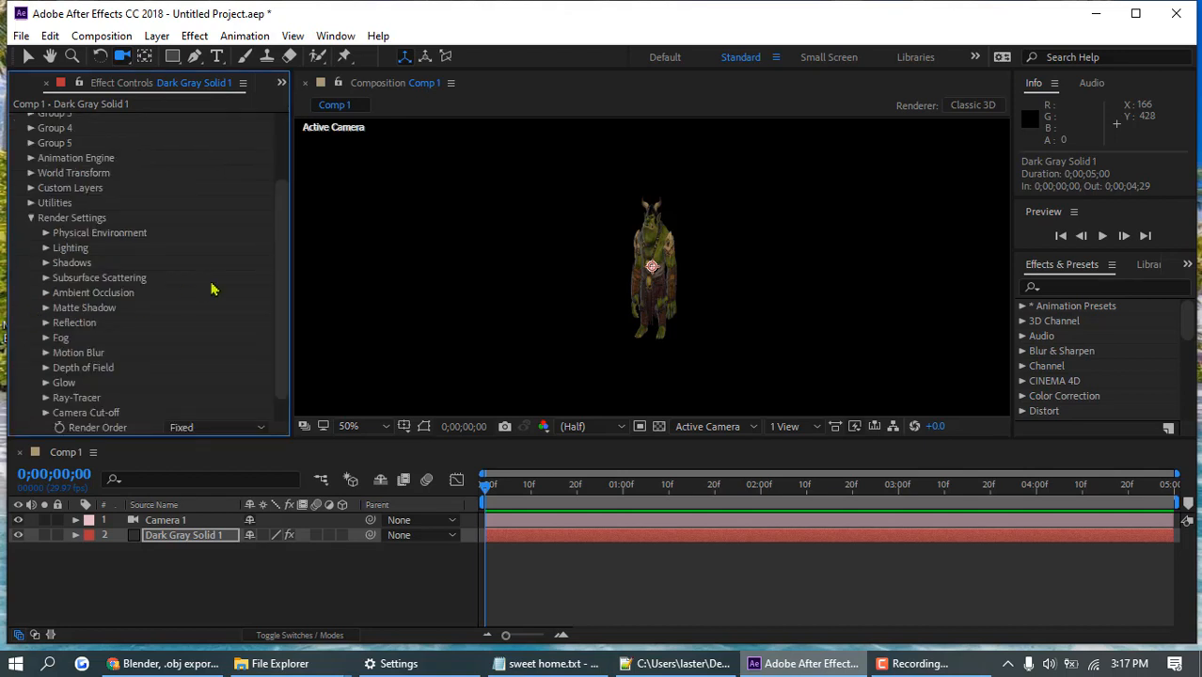
scroll(209, 292, down, 1)
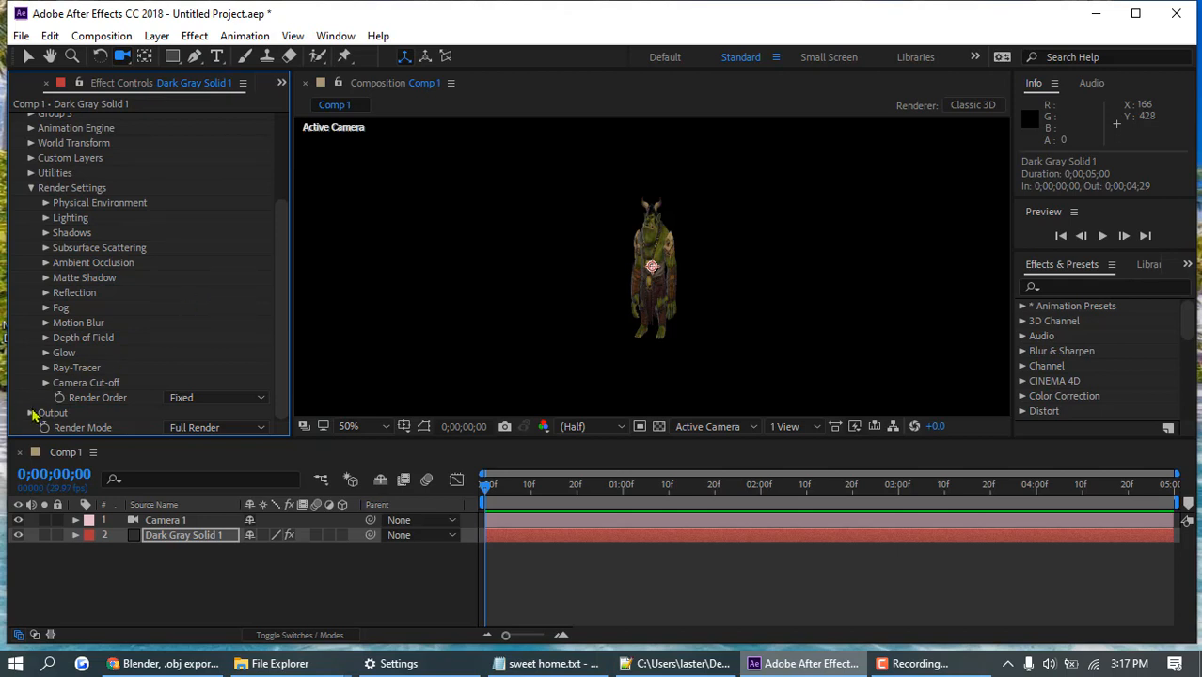
click(31, 414)
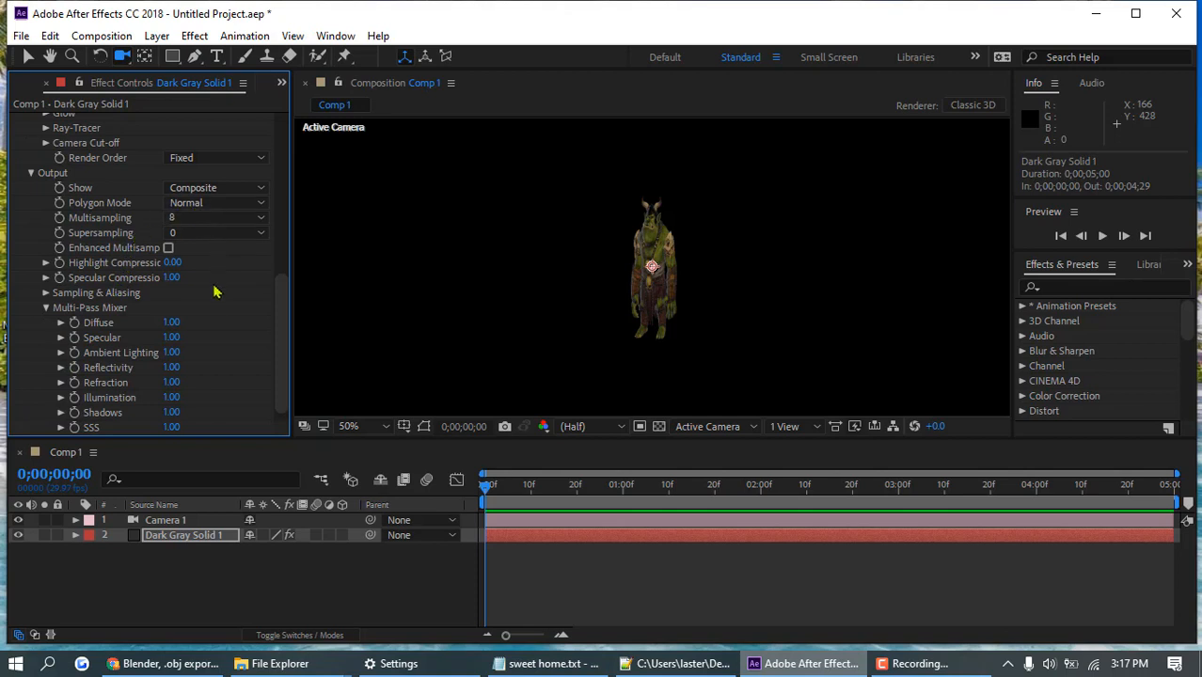
scroll(208, 325, down, 1)
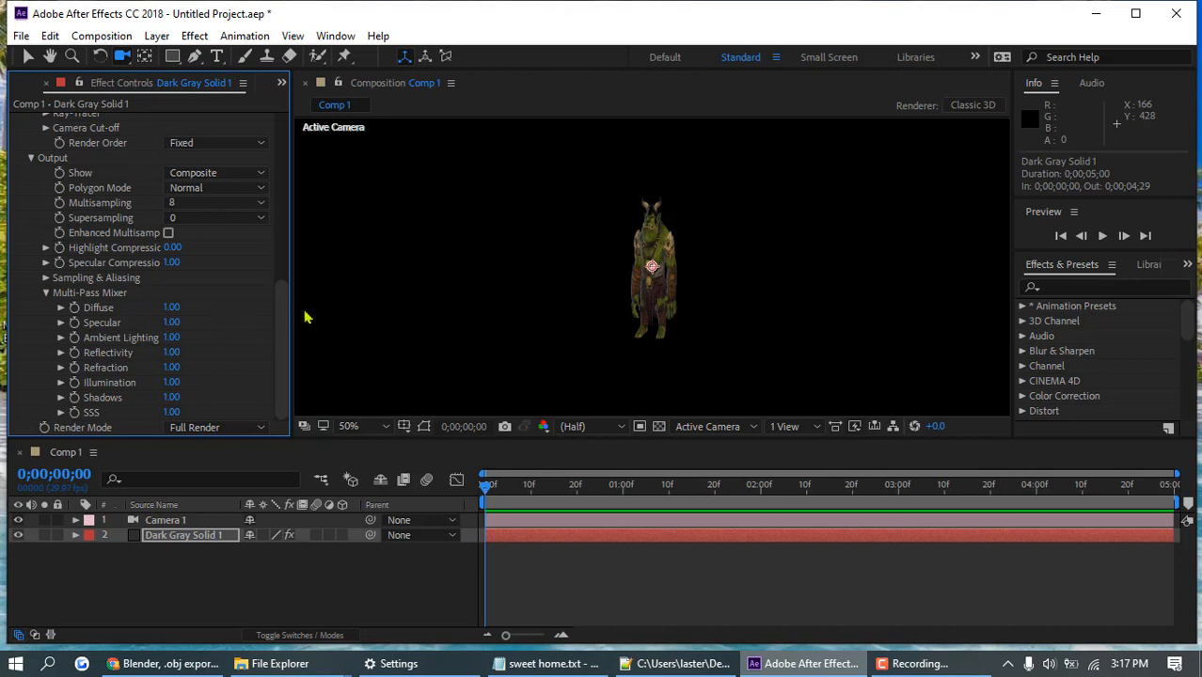
click(959, 661)
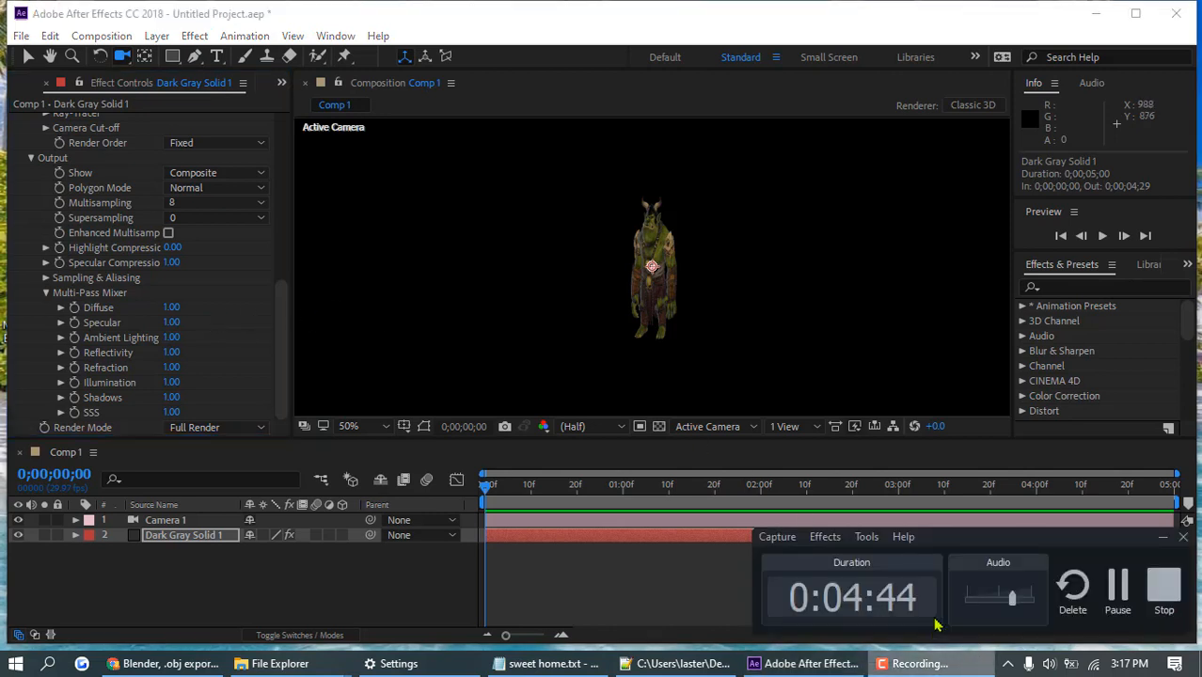
click(1118, 588)
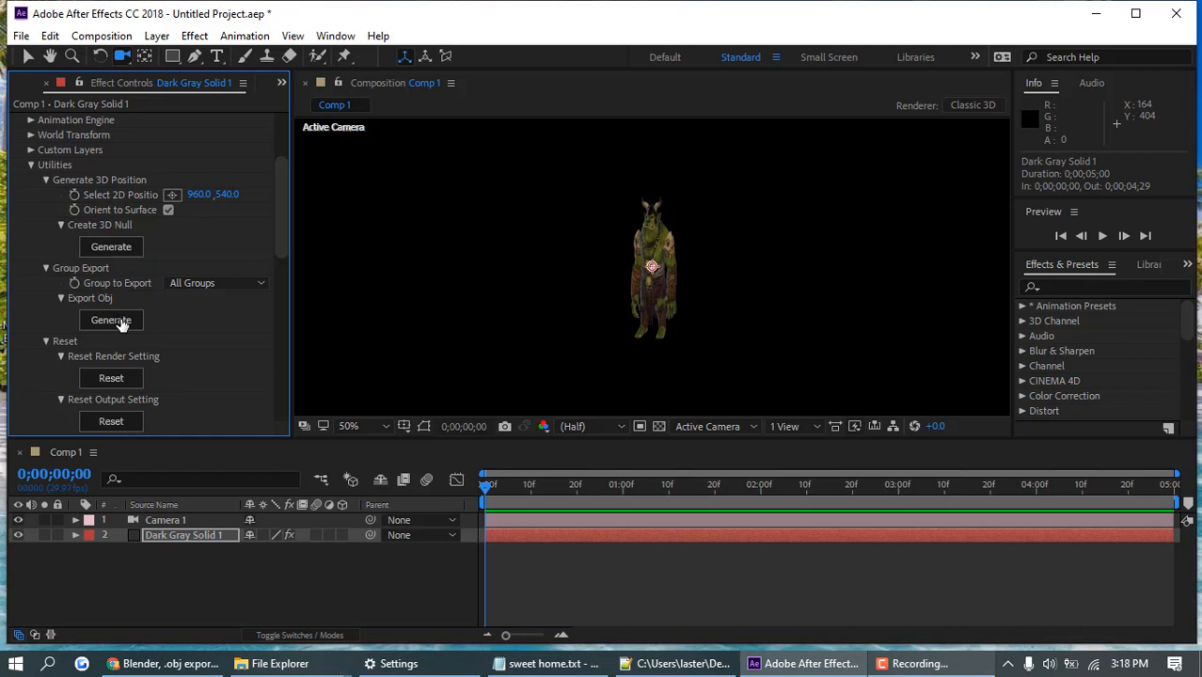
- Start an OBJ export with Group to Export at All Groups from the Element utilities, and cancel the save
click(262, 284)
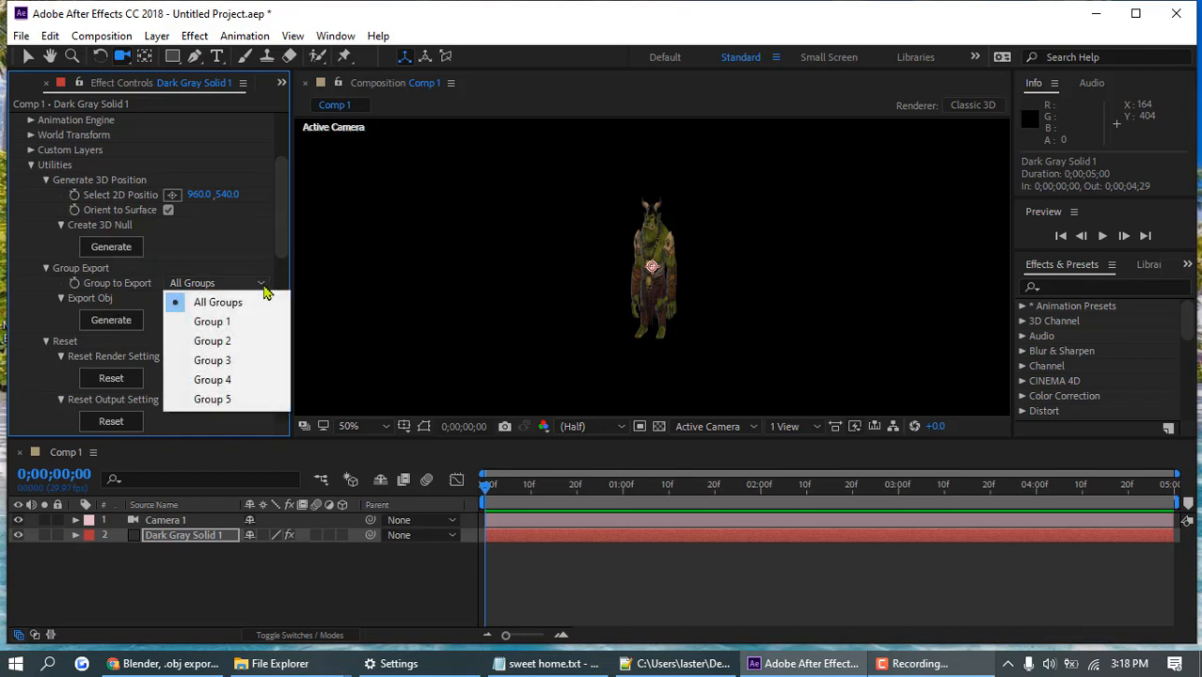
click(98, 322)
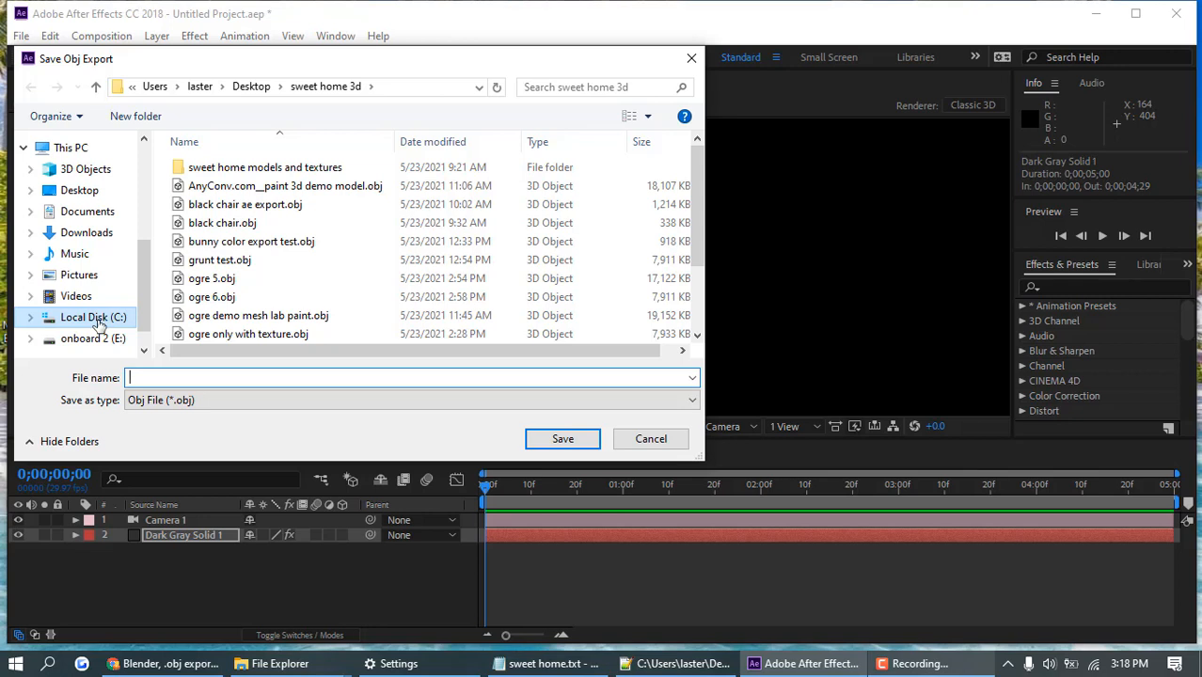
click(691, 60)
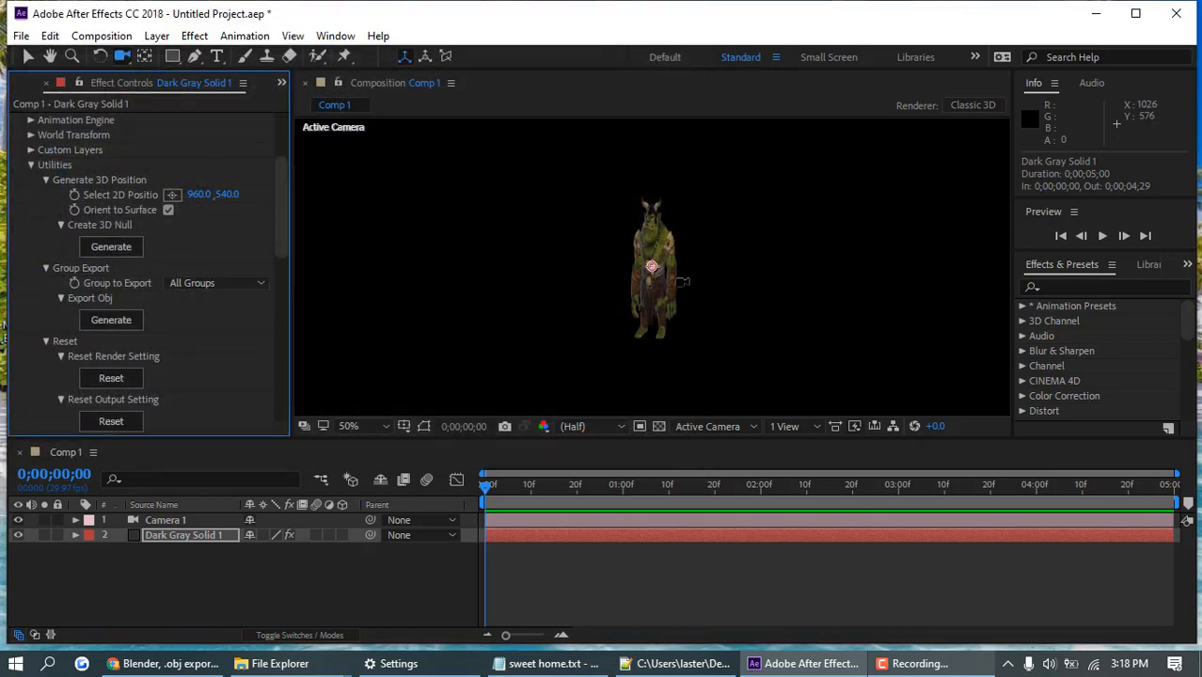
- Minimize the open windows and quit After Effects without saving the changes to Untitled Project.aep
click(1095, 14)
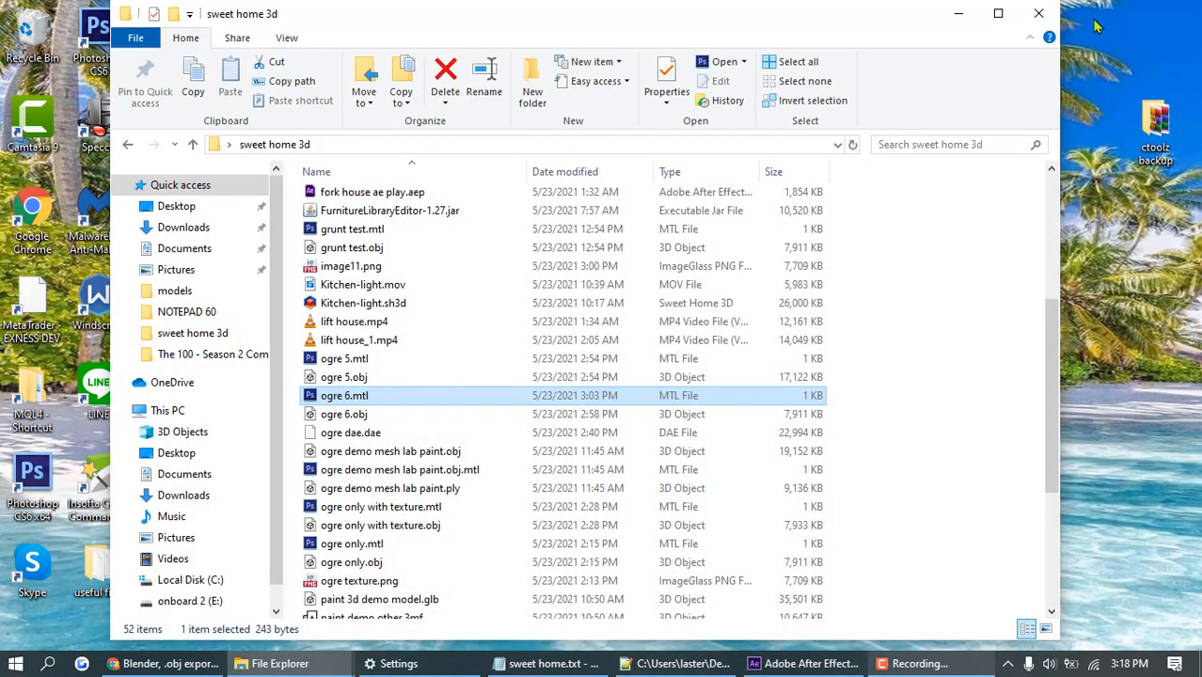
click(958, 13)
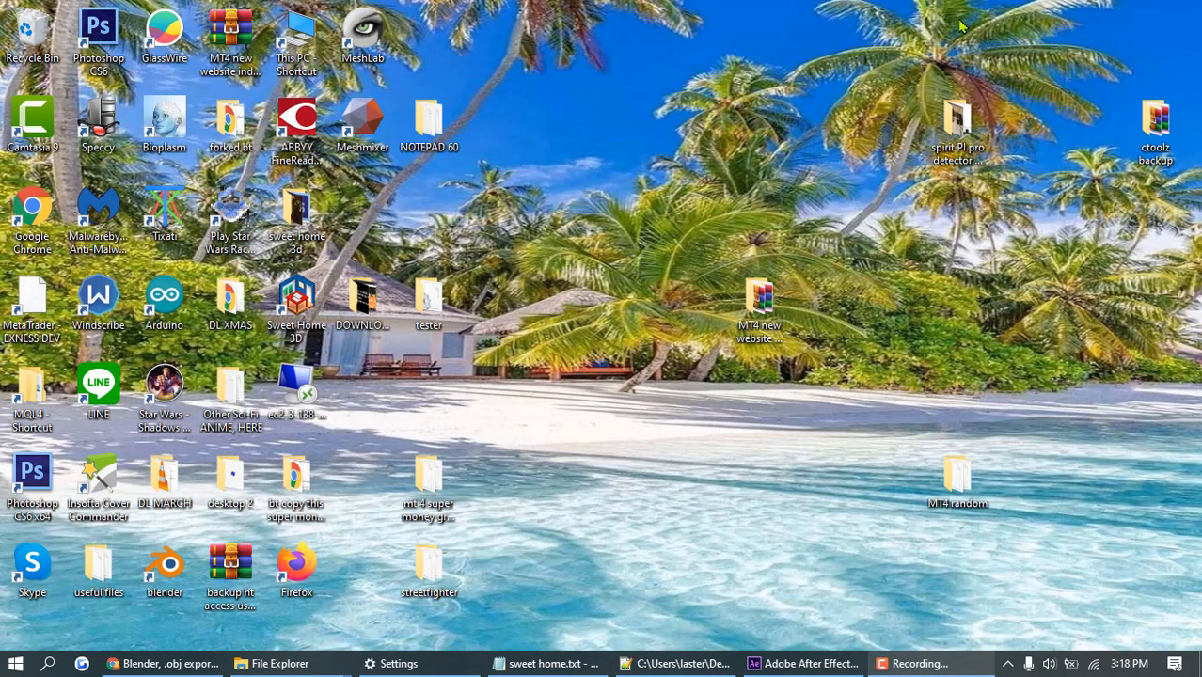
right_click(807, 662)
click(781, 631)
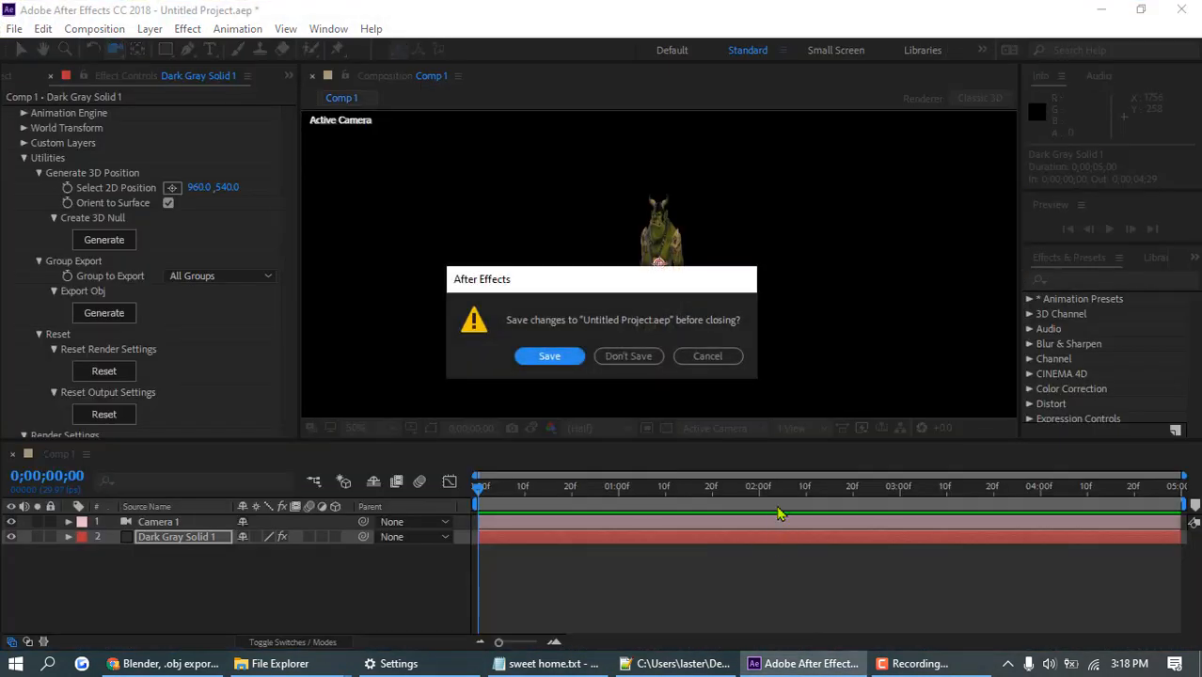
click(642, 363)
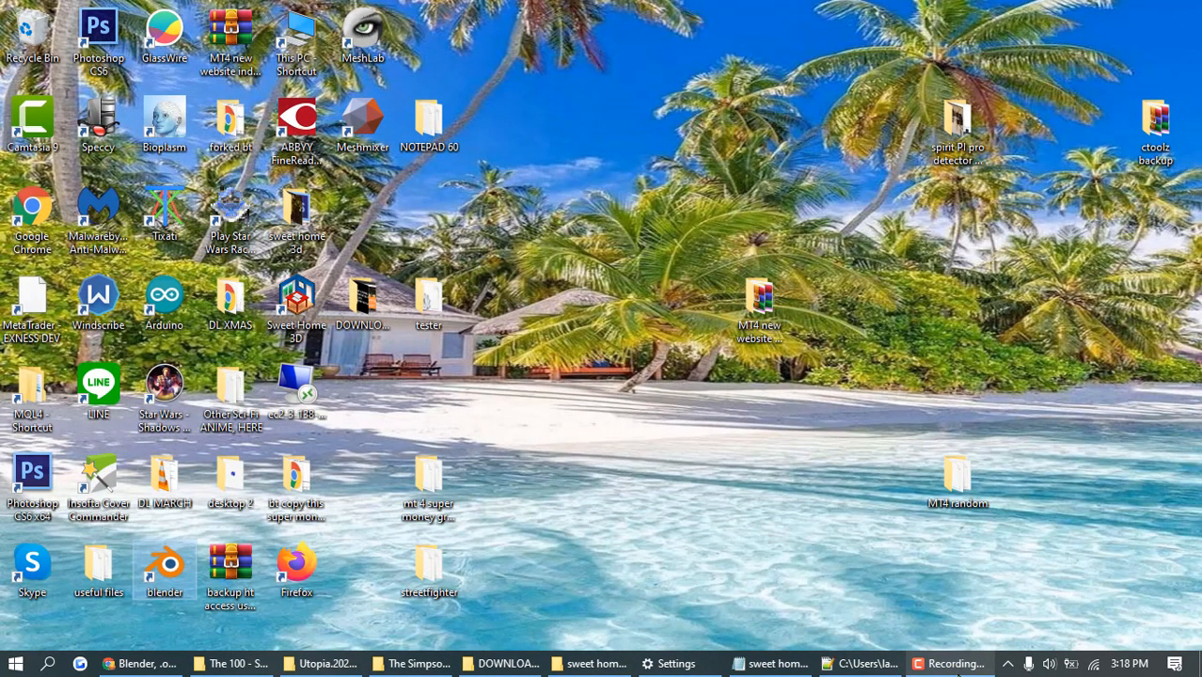
click(958, 668)
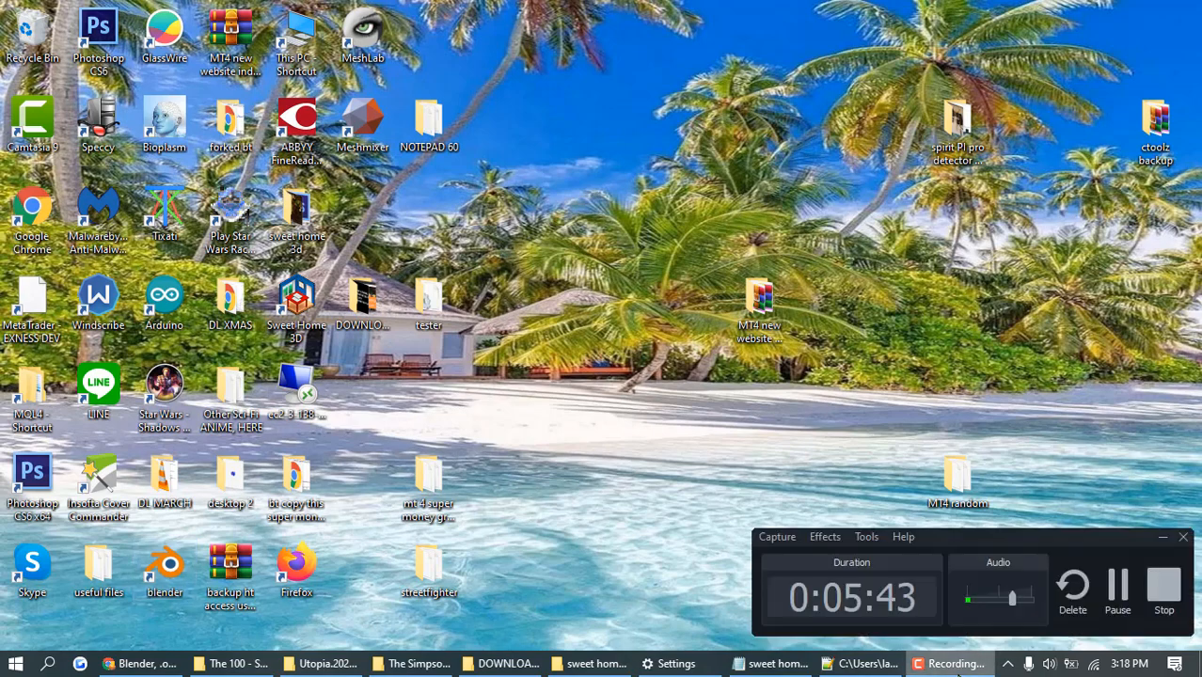